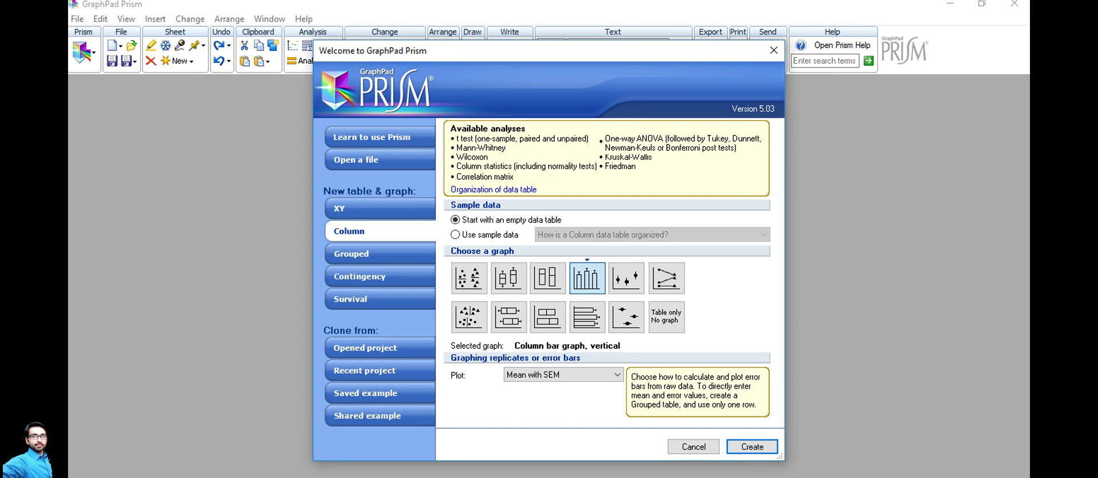
- Review the welcome dialog's tutorial page, file-opening page and XY table options
left_click(379, 137)
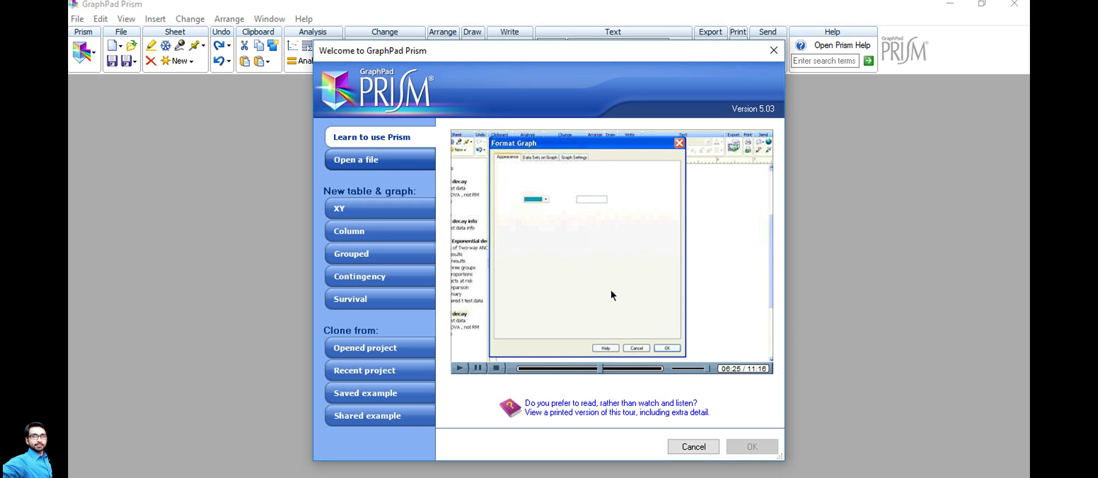
left_click(379, 159)
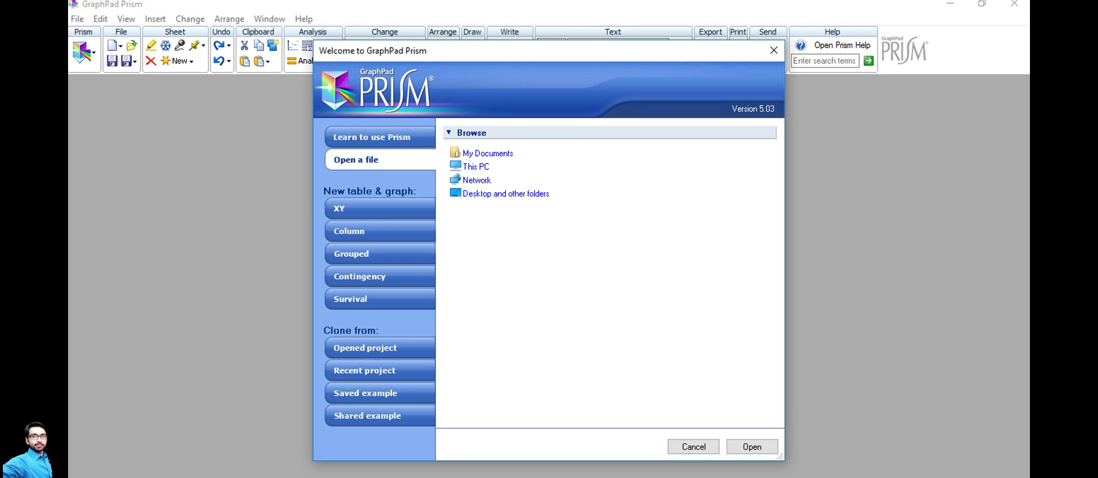
left_click(380, 208)
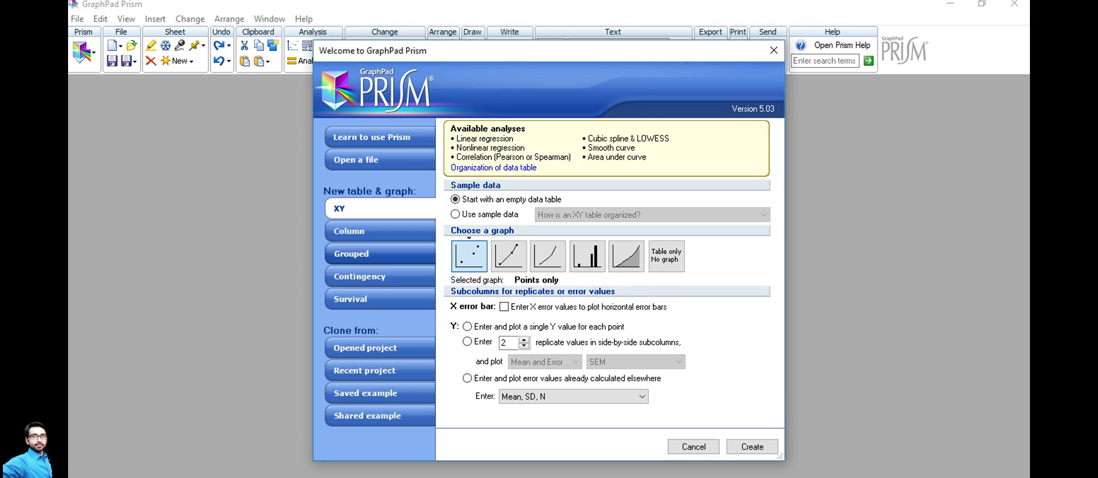
- Examine the mean, median and error-bar plotting choices for a Column table, keeping Mean with SEM
left_click(380, 231)
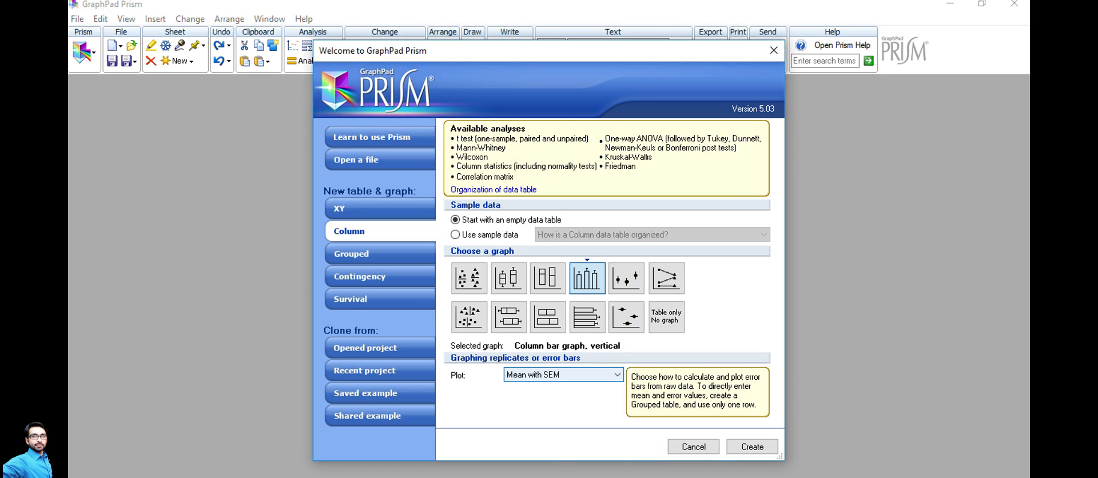
left_click(560, 374)
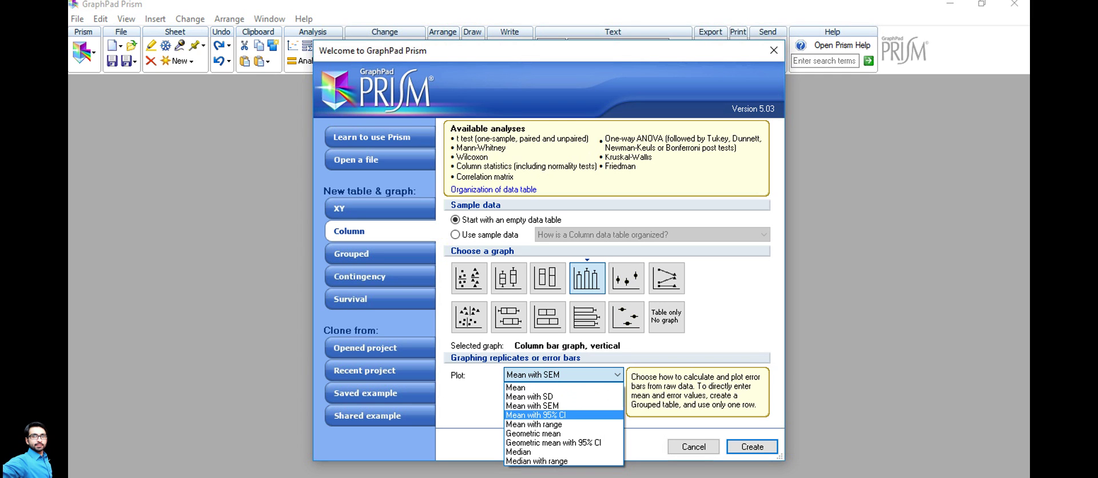
key("Down")
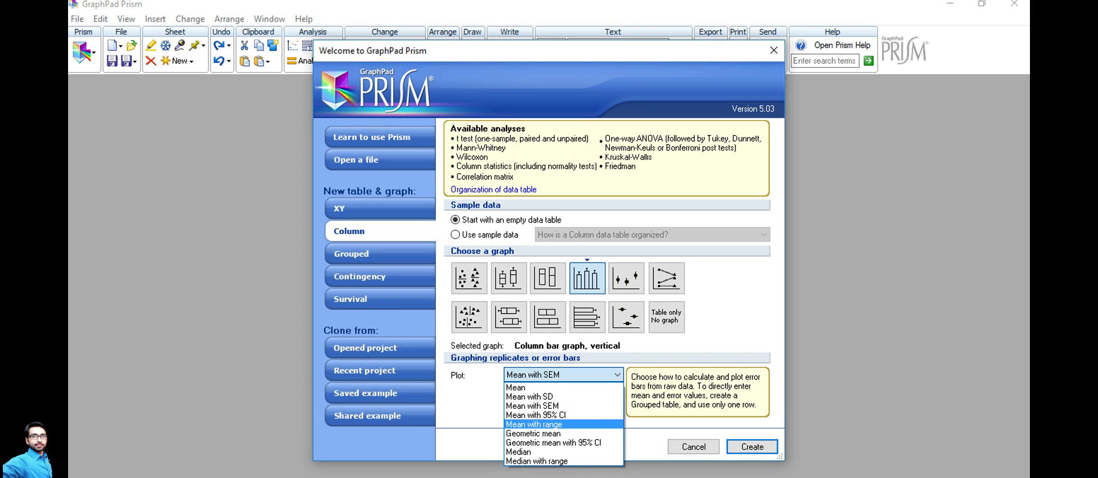
key("Down")
key("Down")
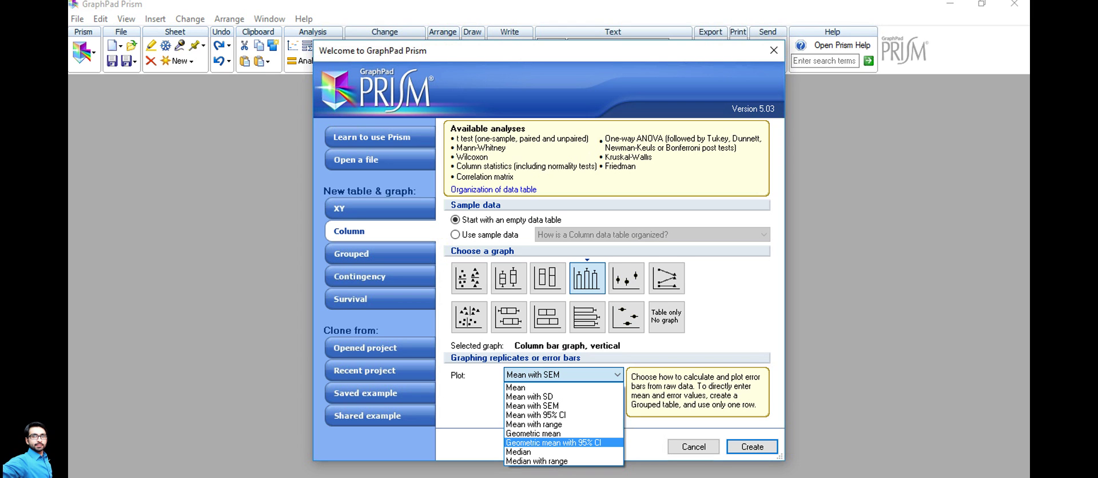
key("Down")
key("Down")
key("Up")
key("Up")
key("Up")
key("Up")
key("Up")
key("Up")
key("Up")
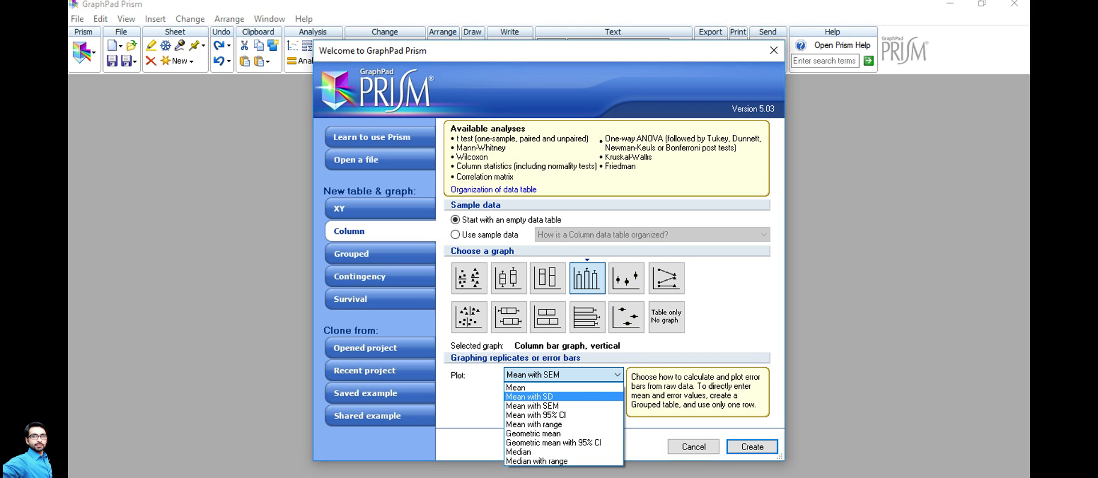
key("Down")
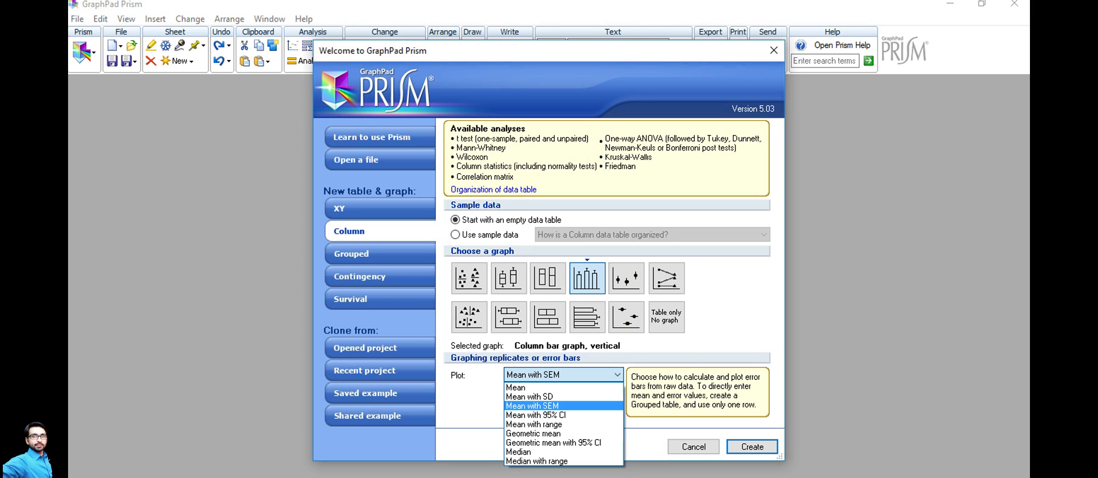
key("Return")
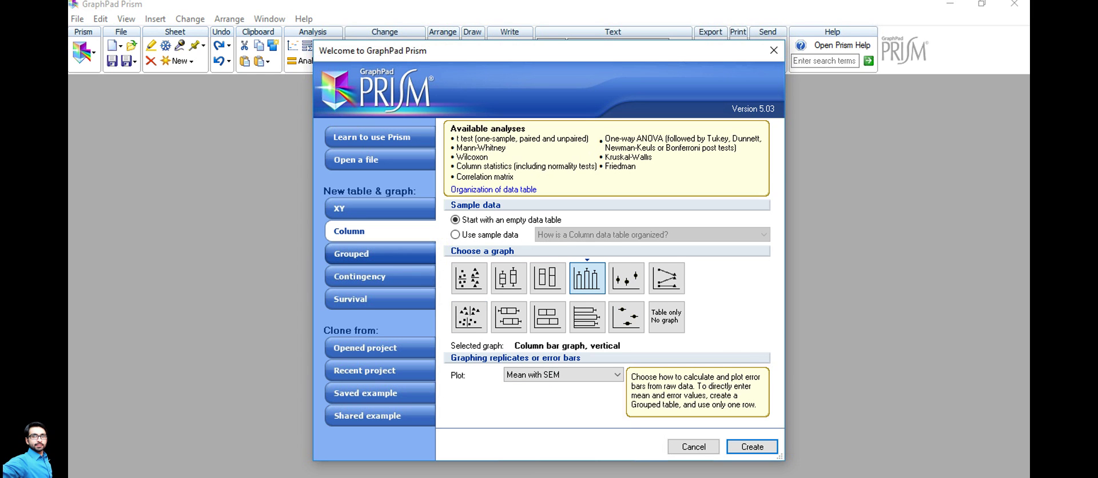
- Examine the Grouped table's subcolumn options for replicate values and for error values calculated elsewhere
left_click(379, 253)
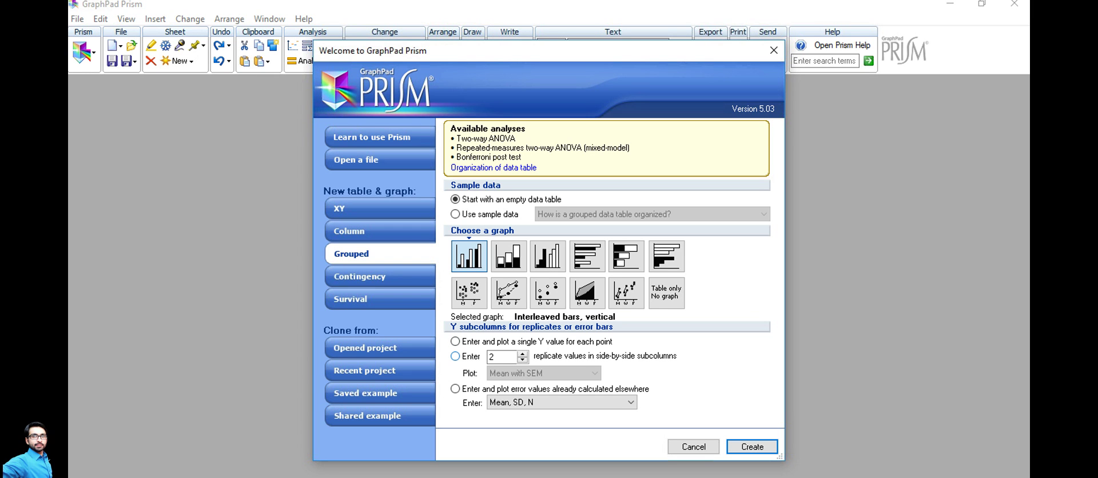
left_click(455, 356)
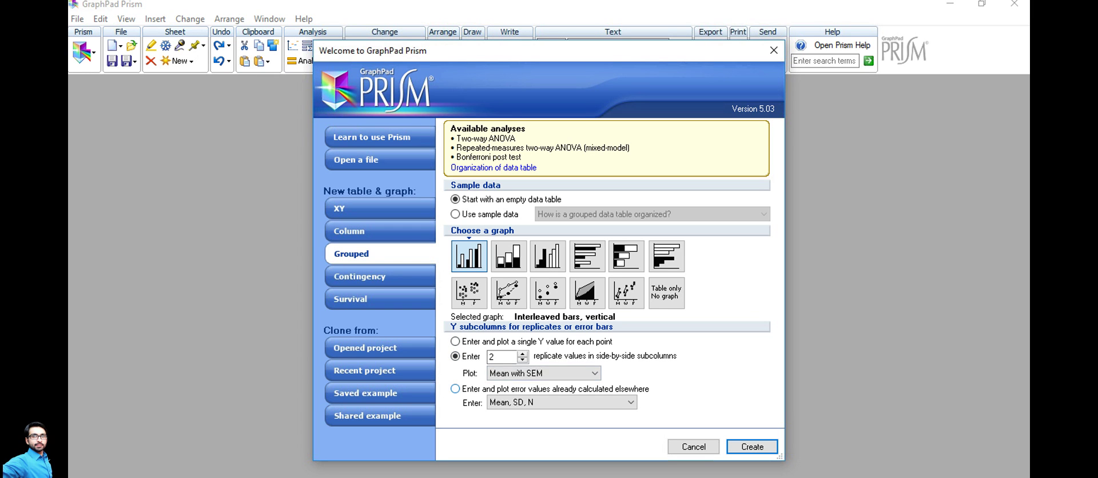
left_click(455, 389)
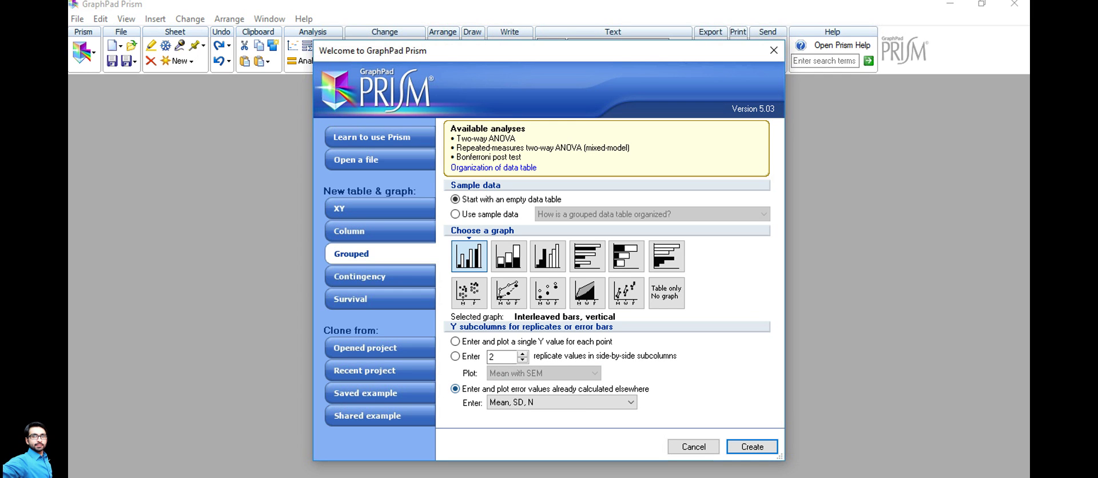
left_click(455, 356)
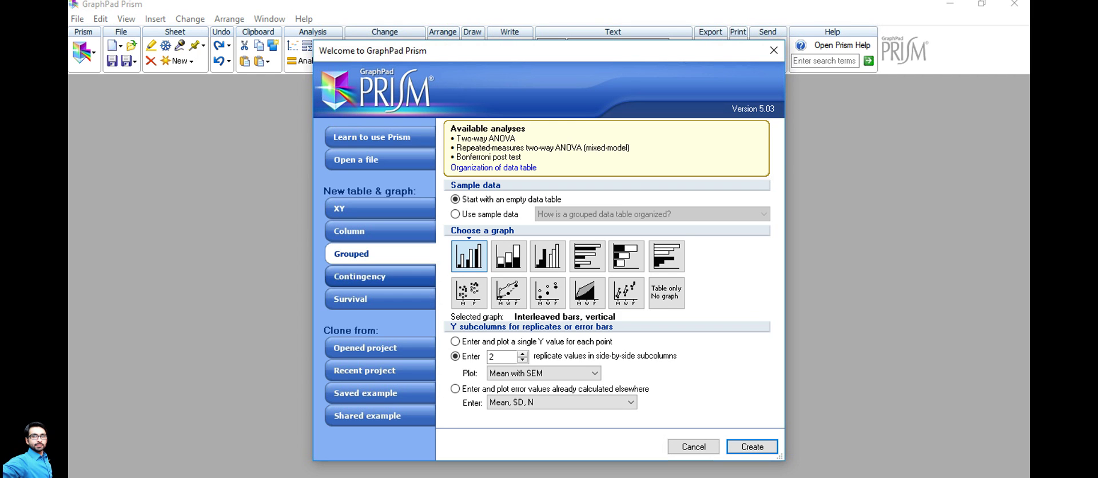
- Examine the vertical and horizontal bar graph choices for a Contingency table
left_click(379, 276)
left_click(508, 255)
left_click(547, 256)
left_click(586, 255)
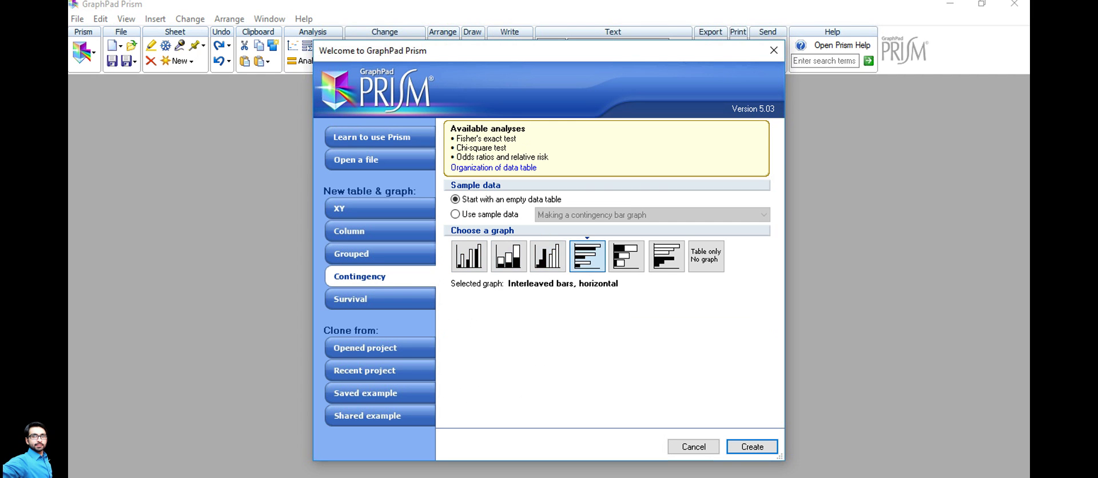
left_click(627, 256)
left_click(666, 255)
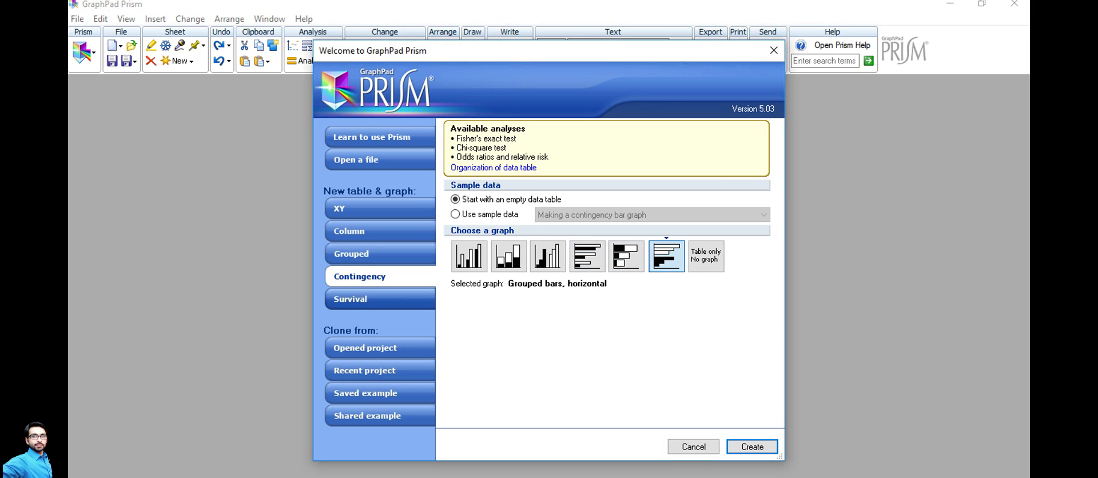
- Compare the available analyses for the Survival, XY, Column, Grouped and Contingency table types
left_click(350, 298)
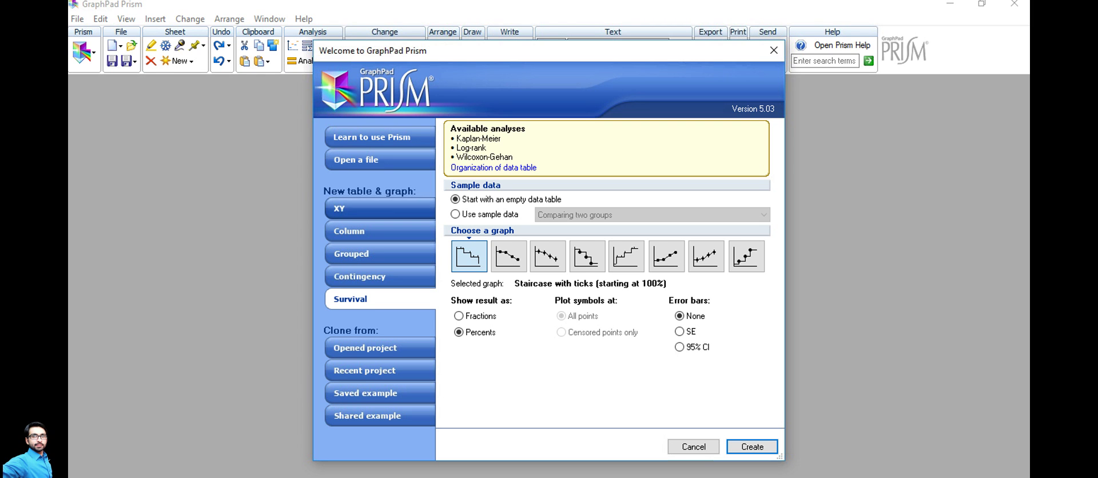
left_click(379, 208)
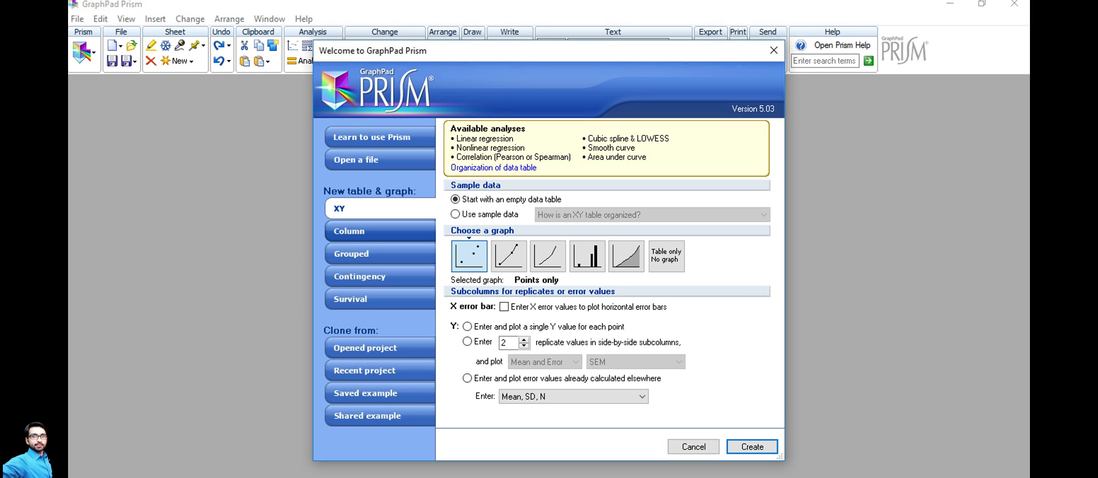
left_click(379, 231)
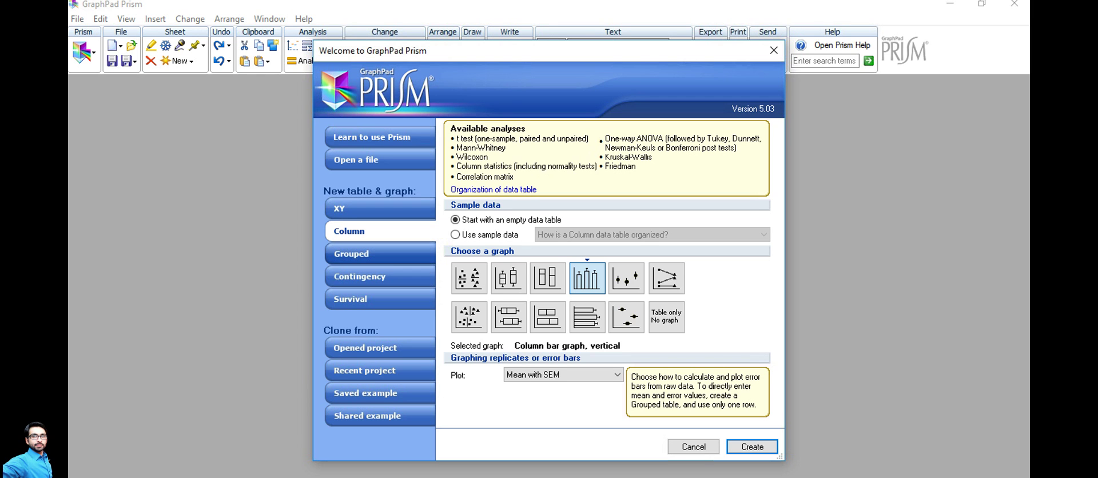
left_click(379, 253)
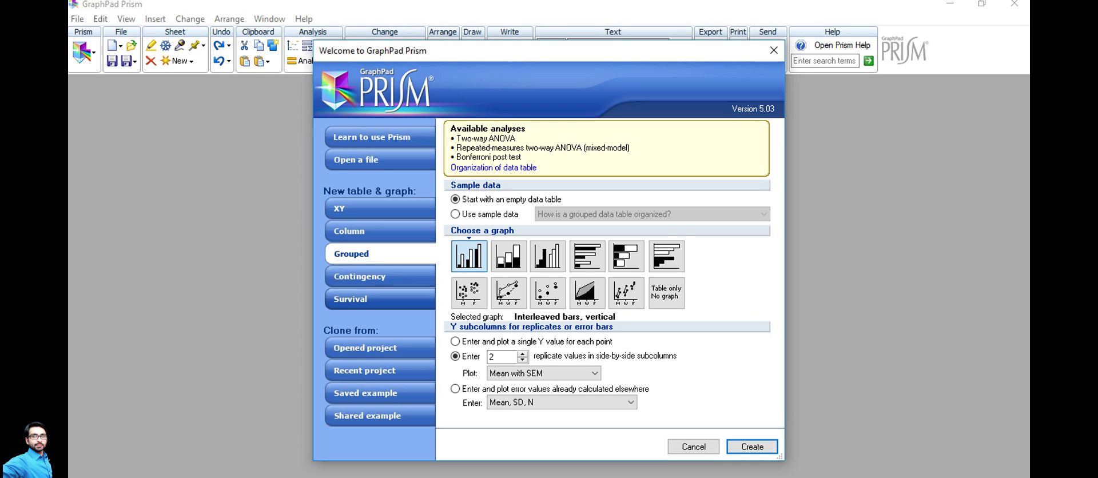
left_click(379, 276)
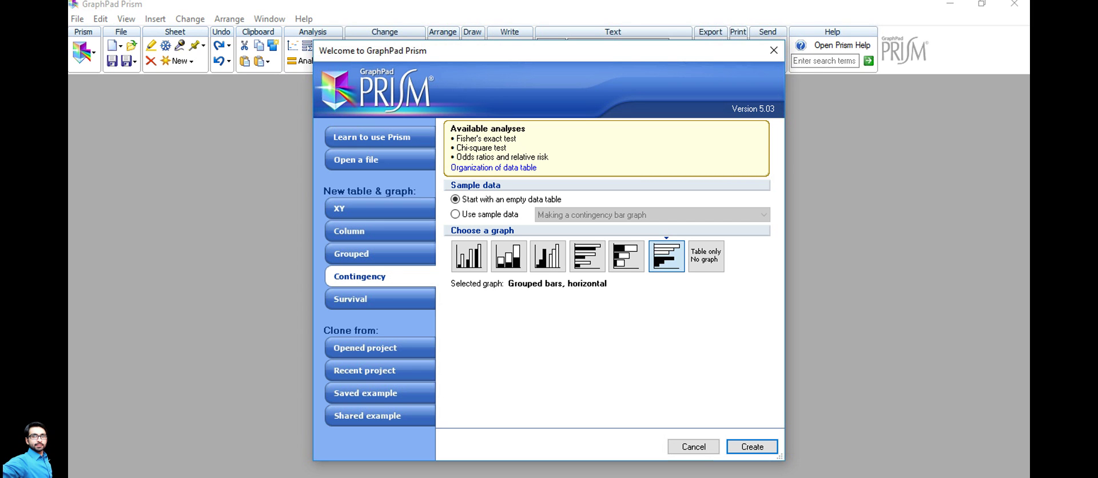
- Create an empty Column data table with a vertical column bar graph plotting Mean with SEM
left_click(350, 230)
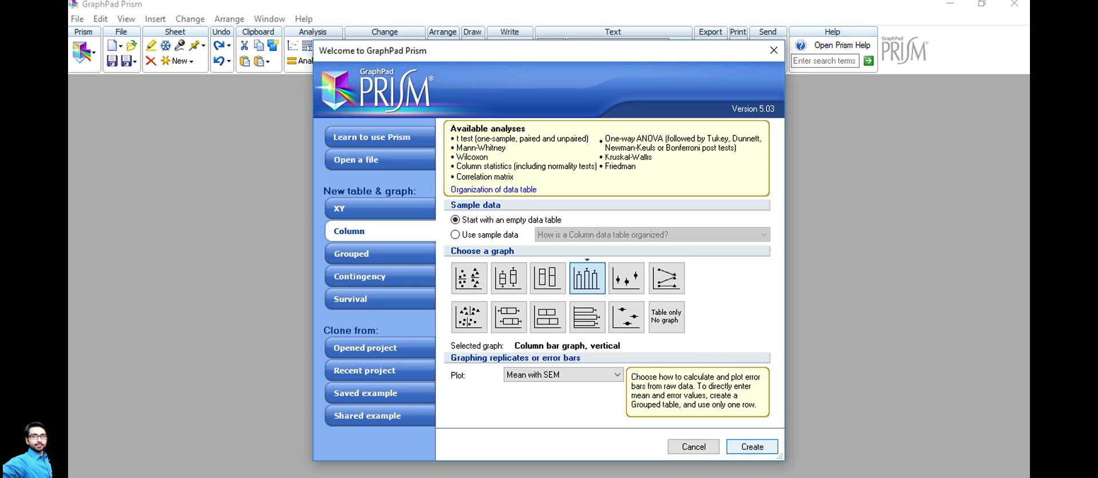
left_click(752, 447)
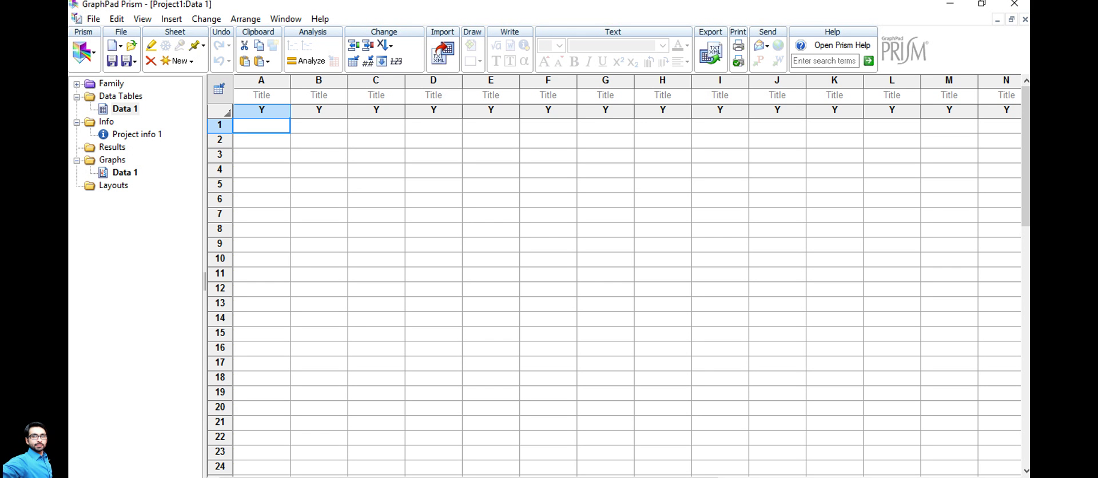
- Switch to the Excel workbook and examine the SGR table with its treatment headings, replicate values and Average row
key("alt+Tab")
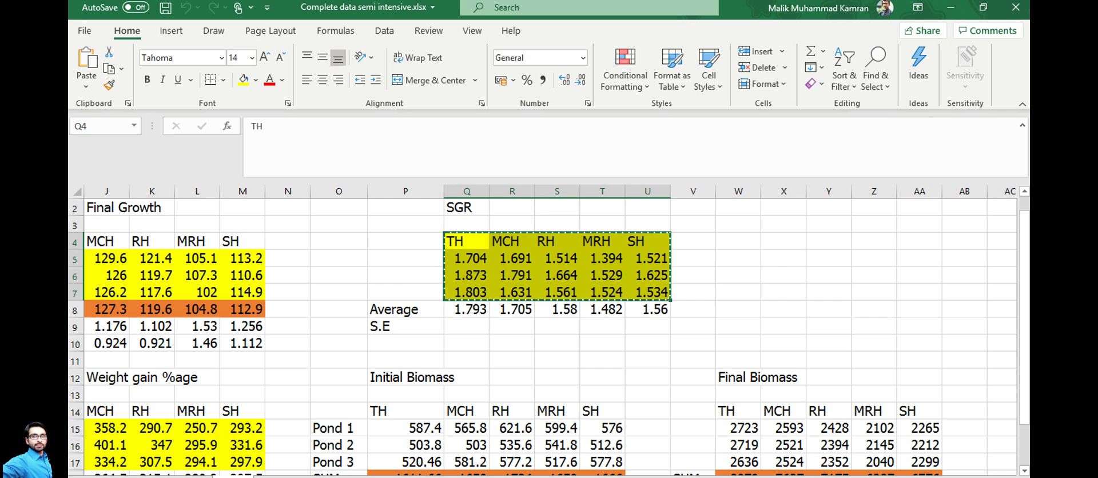
left_click(405, 258)
left_click(405, 241)
left_click_drag(466, 309, 556, 293)
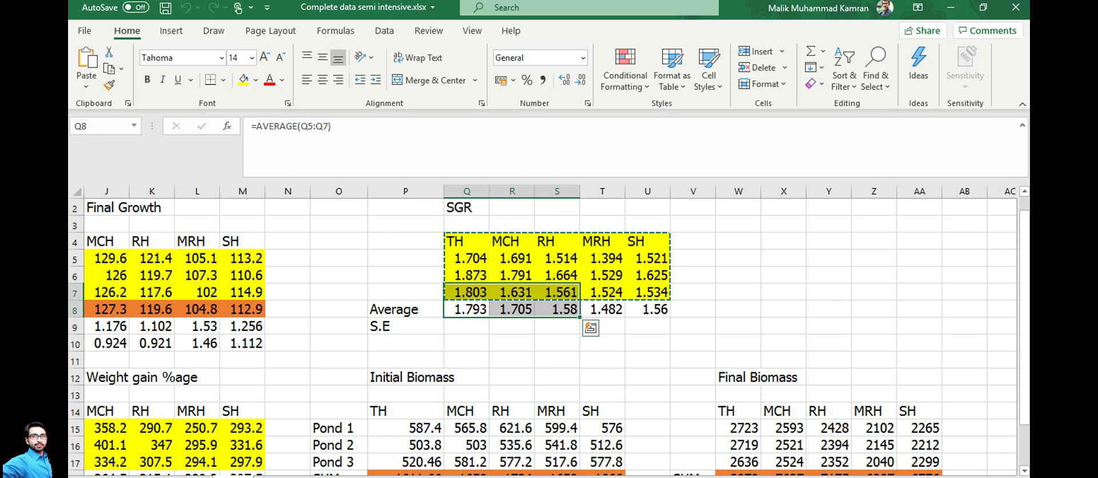
left_click(404, 309)
left_click_drag(467, 309, 647, 309)
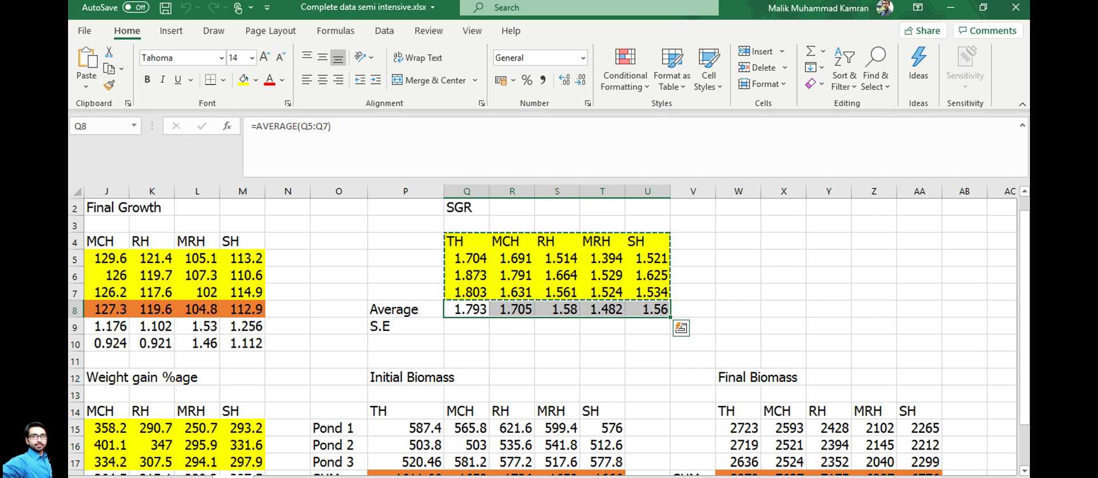
left_click(693, 240)
key("Left")
key("Left")
key("Left")
key("Left")
key("Left")
key("Left")
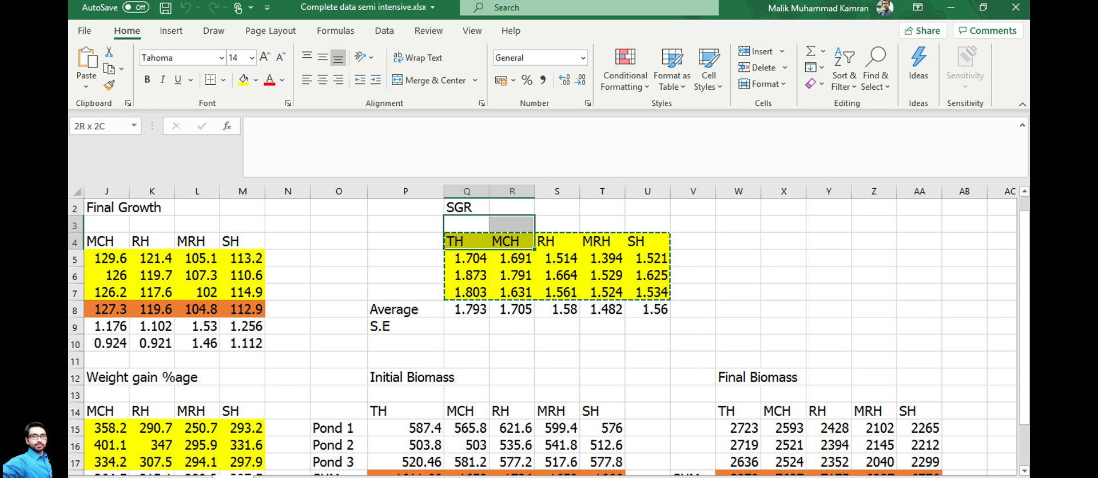
key("Right")
- Copy the SGR headings and three replicate rows (Q4:U7) from Excel and paste them into the empty GraphPad Prism data table
left_click_drag(467, 241, 648, 292)
key("ctrl+c")
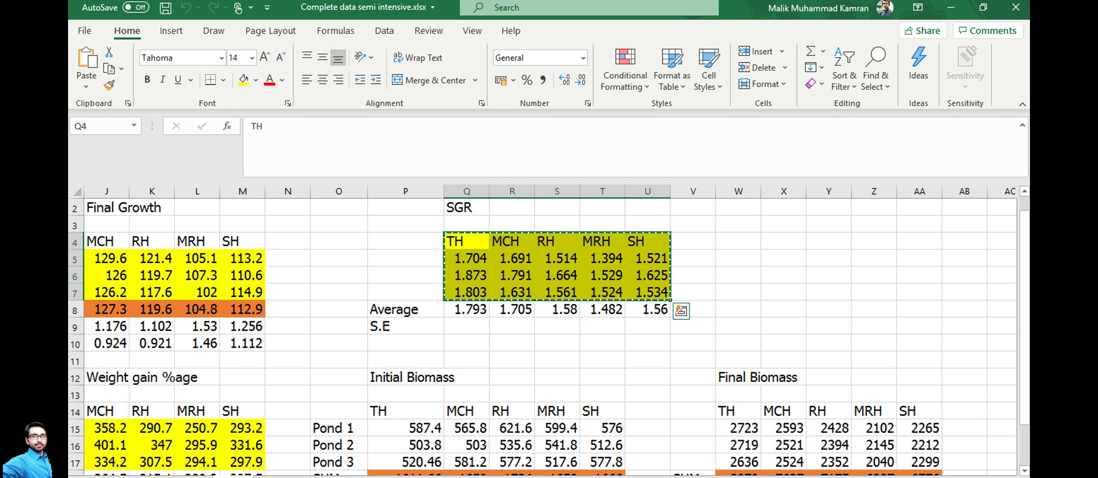
key("alt+Tab")
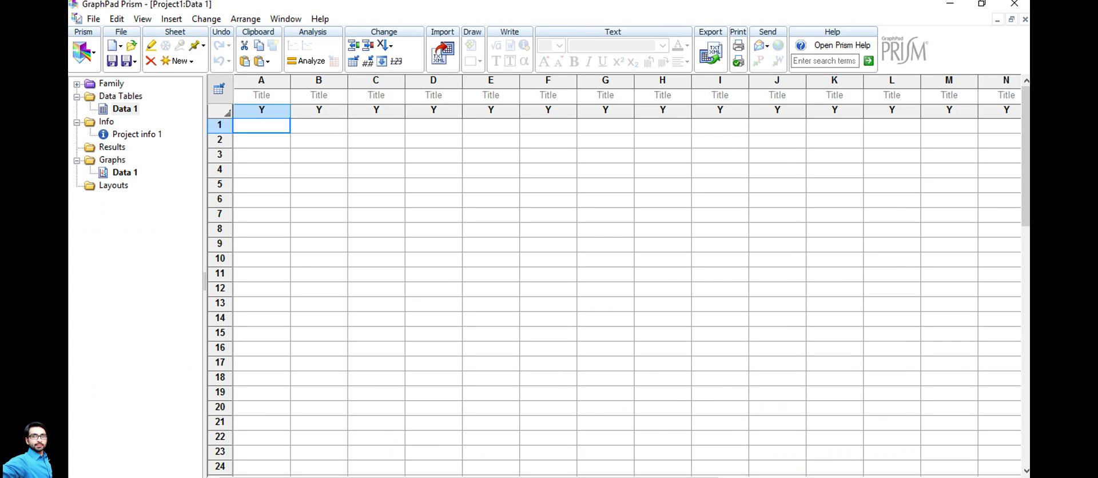
key("ctrl+v")
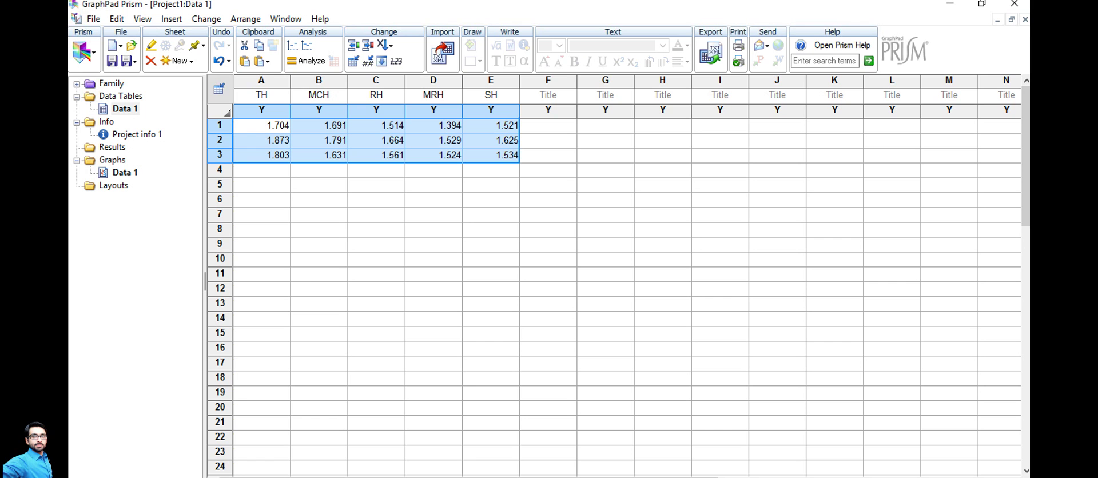
- Check the pasted values in the MCH to SH columns, and view the Data 1 graph
left_click(319, 140)
left_click(376, 140)
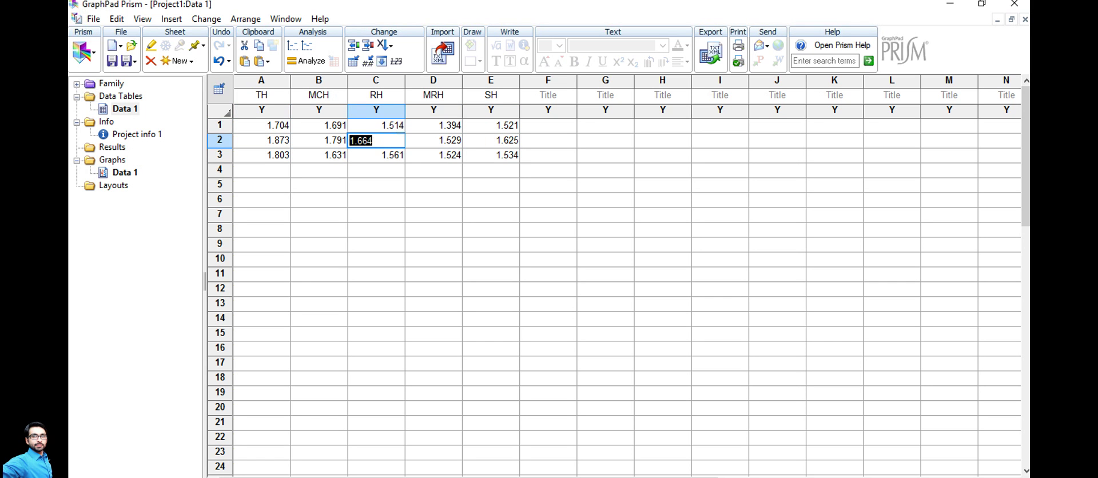
left_click(433, 155)
left_click(433, 140)
left_click(490, 140)
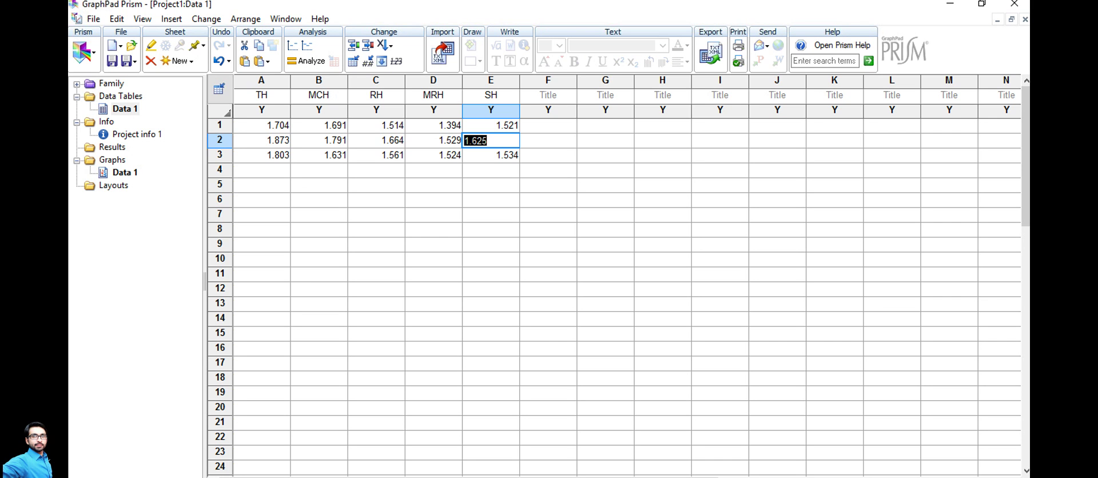
left_click(125, 109)
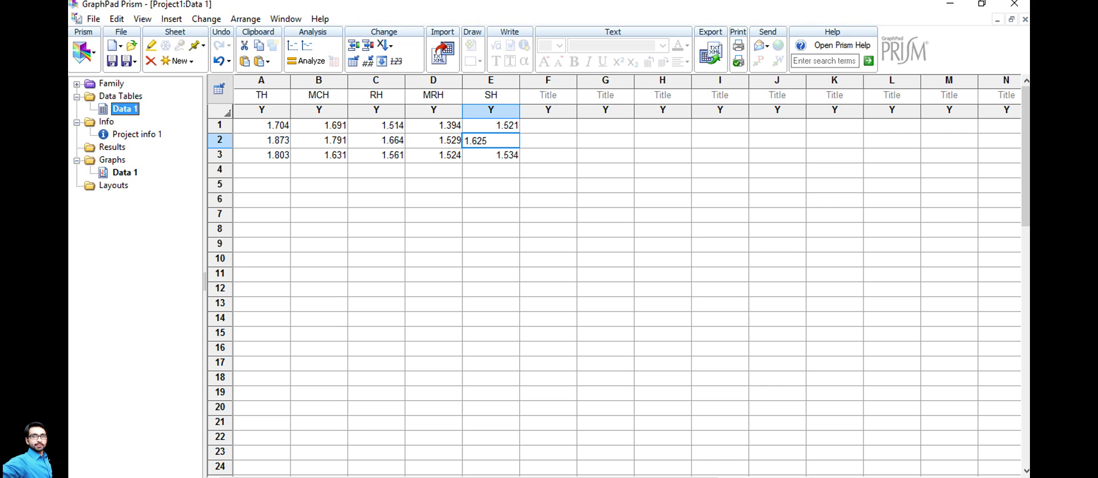
left_click(124, 172)
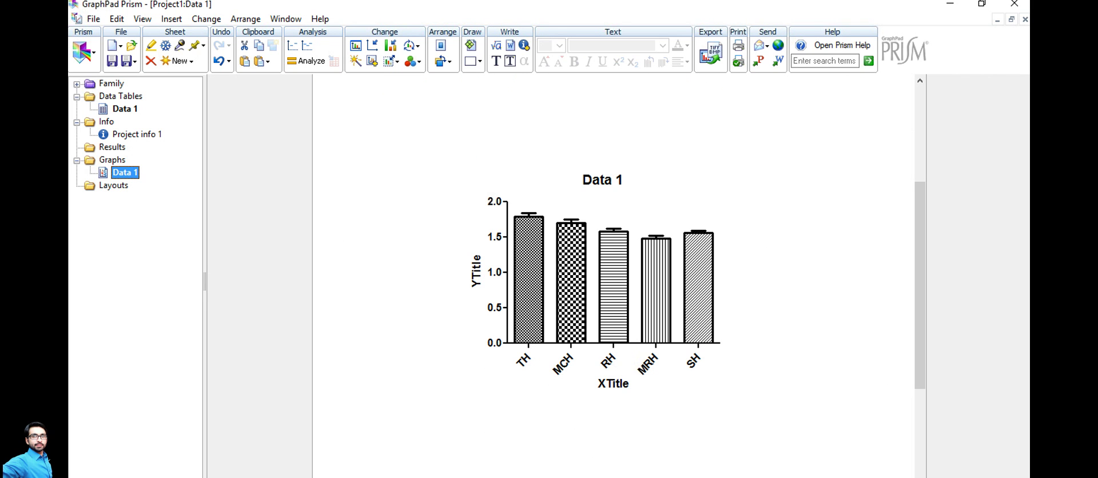
- Try creating a portrait layout page for a single graph, undo it, and return to the Data 1 graph
left_click(113, 185)
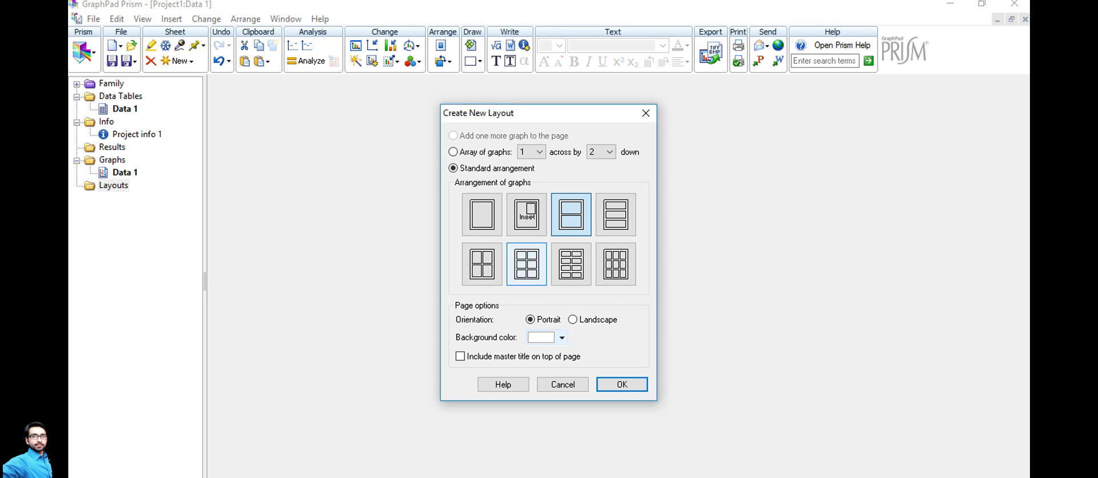
left_click(527, 263)
left_click(482, 215)
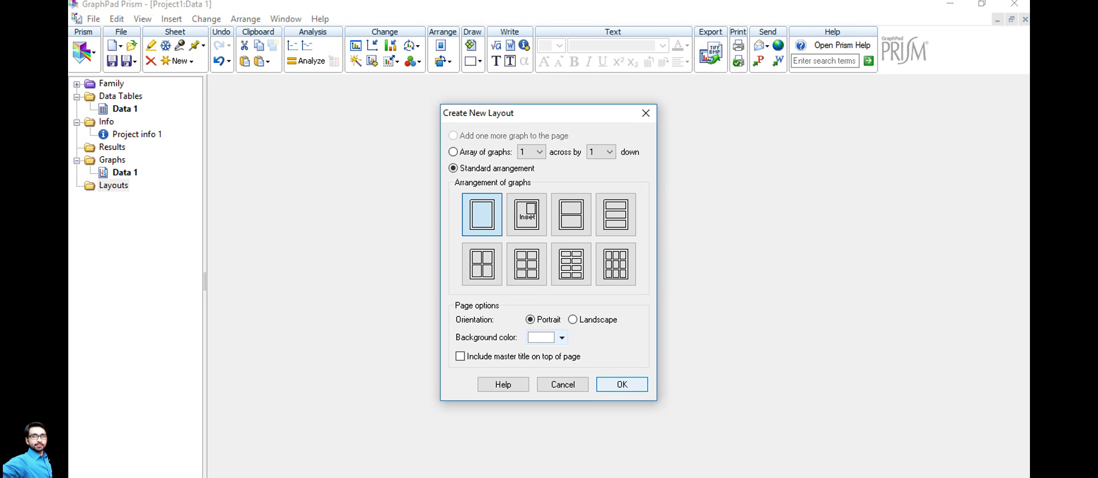
key("Return")
double_click(619, 280)
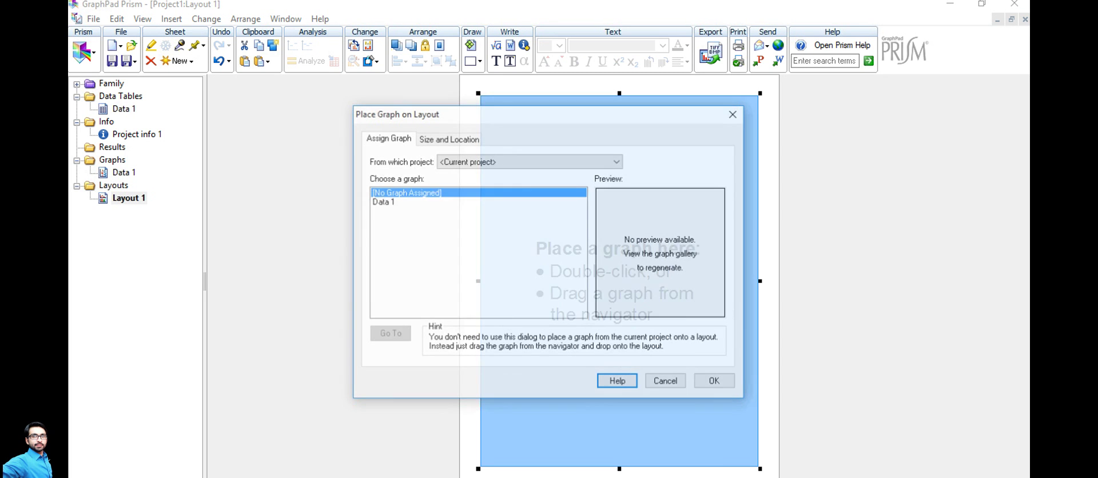
left_click(715, 382)
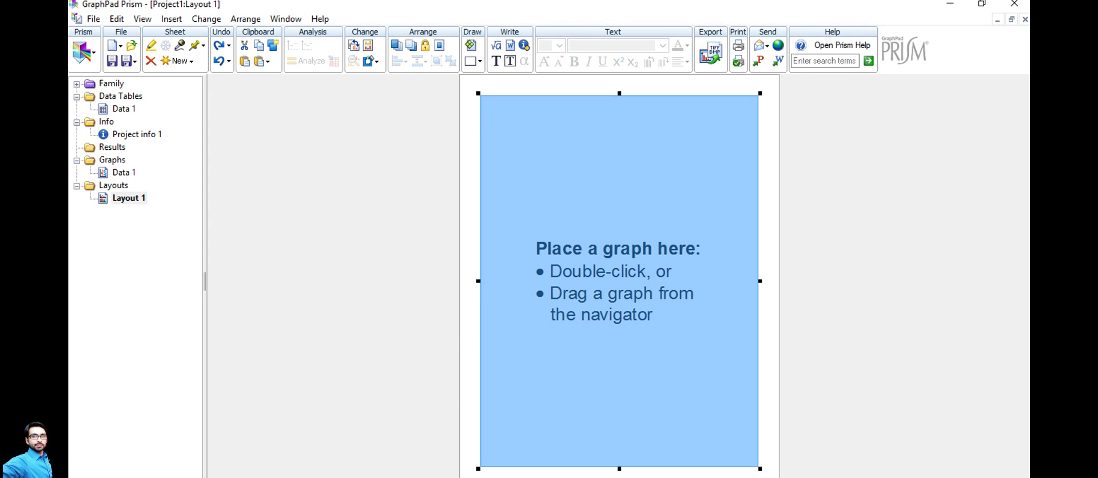
key("ctrl+z")
left_click(124, 172)
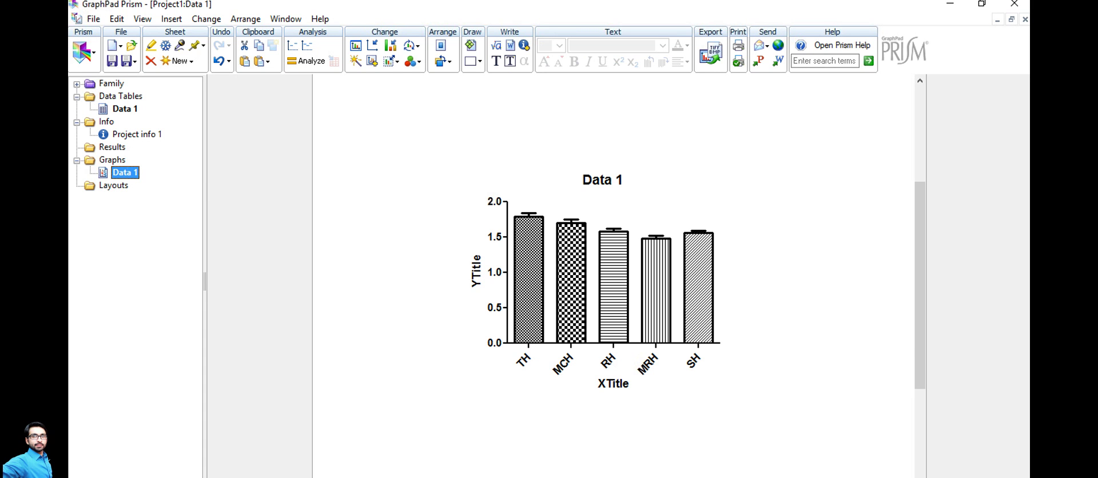
left_click(111, 160)
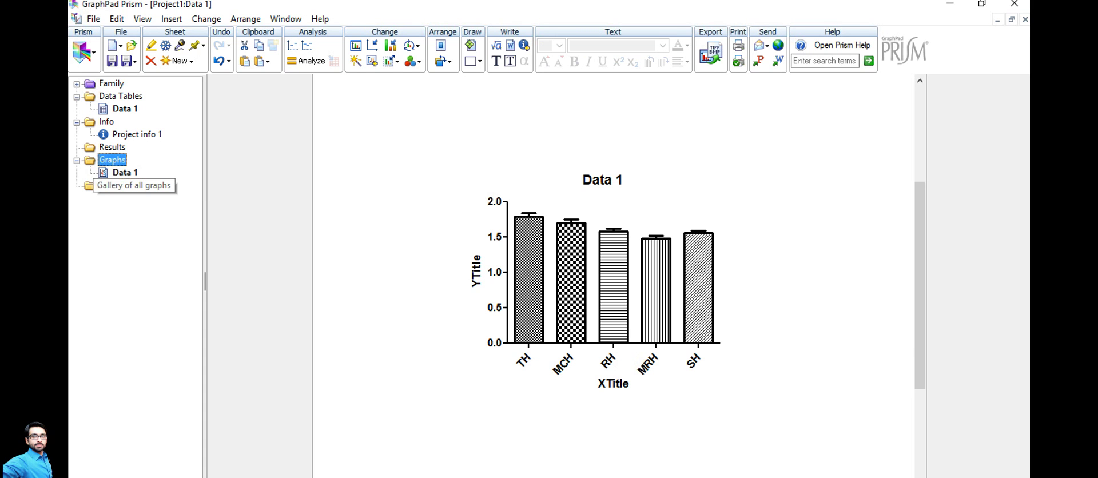
left_click(136, 133)
left_click(112, 147)
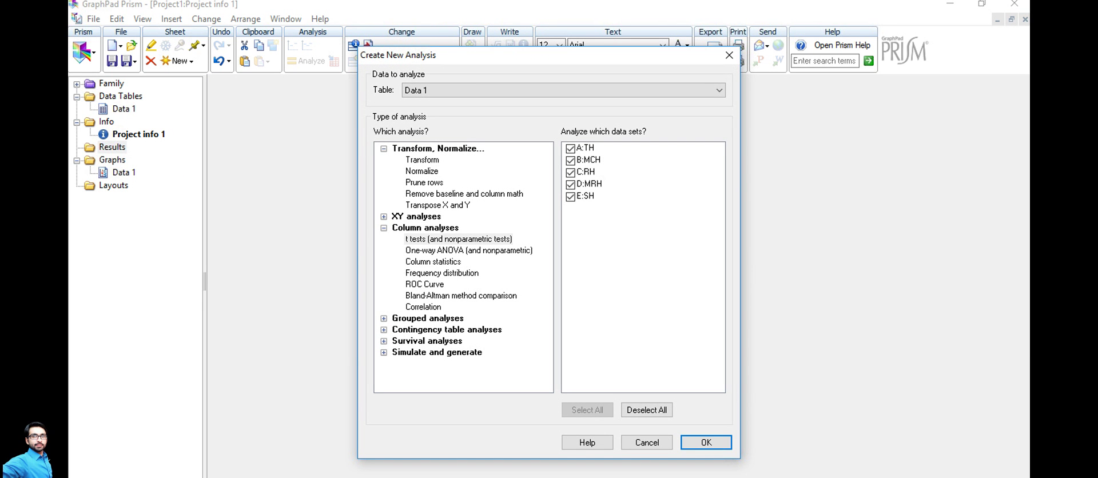
left_click(646, 442)
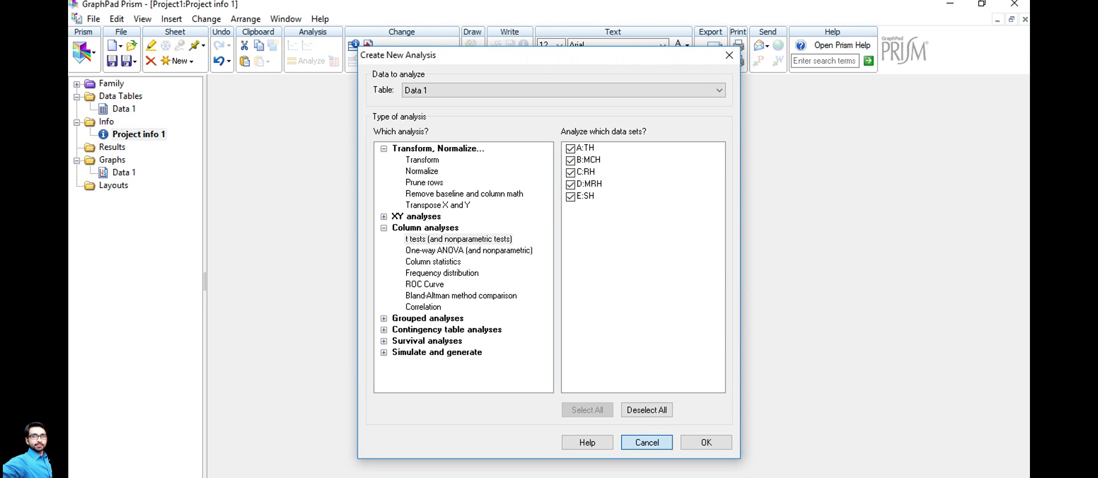
left_click(124, 172)
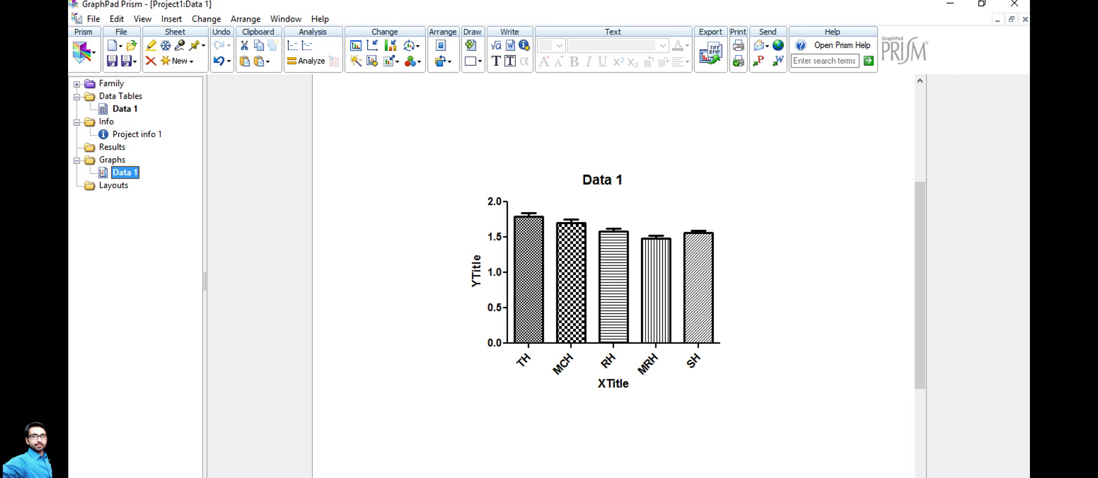
- Run a one-way ANOVA on all Data 1 columns with Tukey's post test comparing all pairs at alpha 0.05
left_click(124, 109)
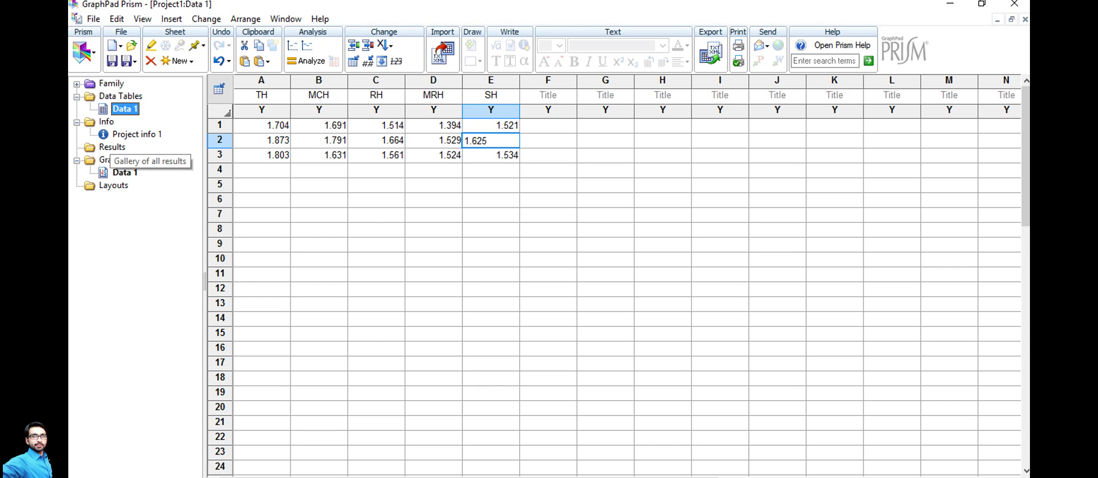
left_click(112, 147)
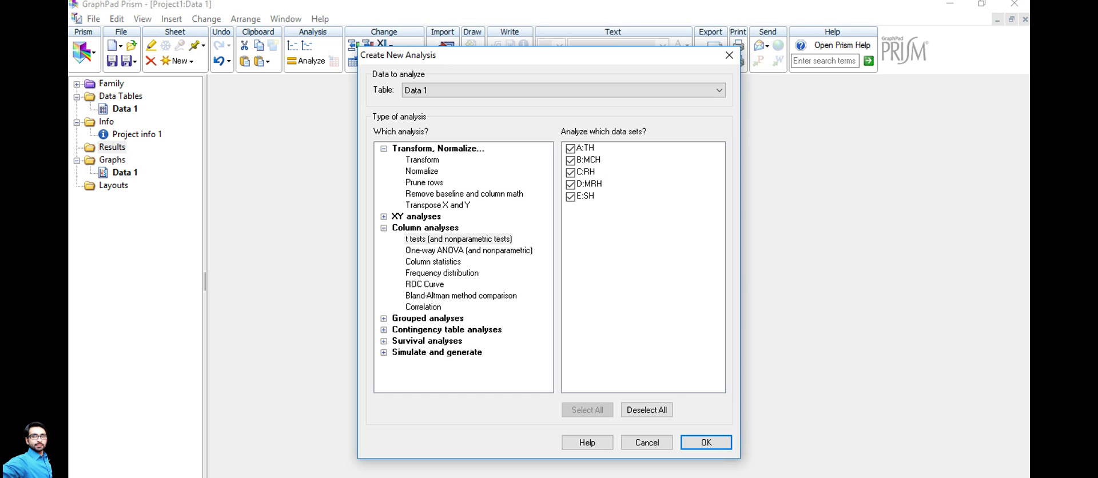
left_click(468, 250)
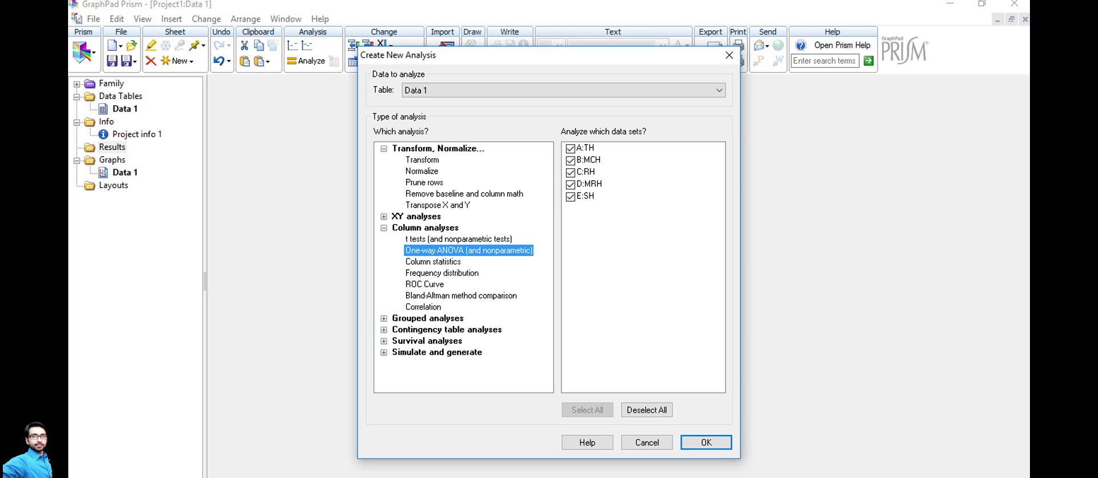
left_click(705, 442)
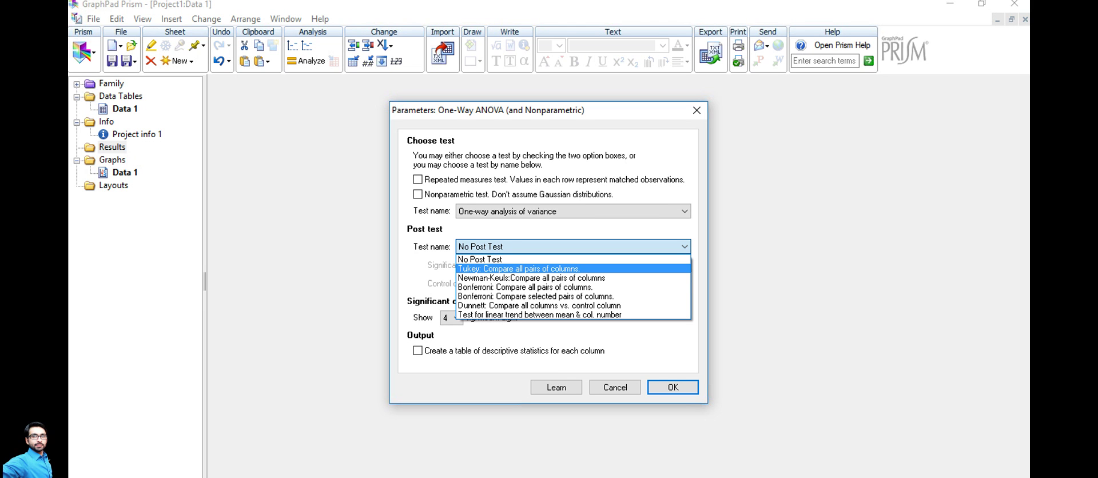
key("Return")
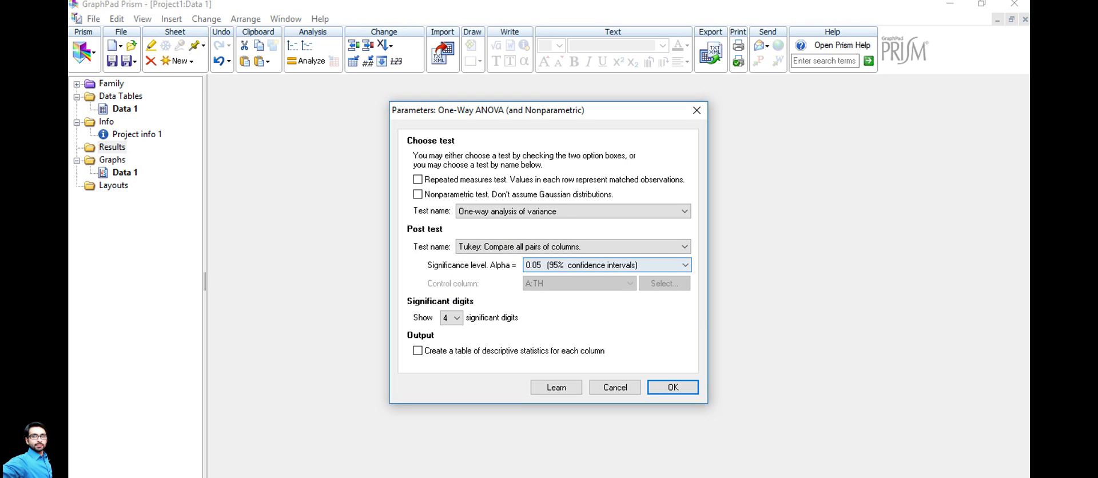
left_click(663, 264)
left_click(663, 265)
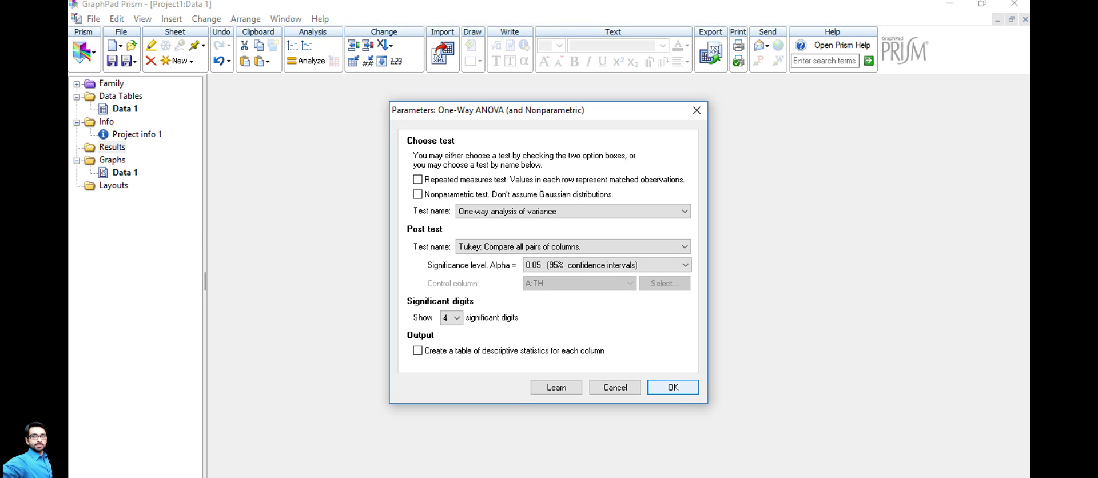
left_click(673, 387)
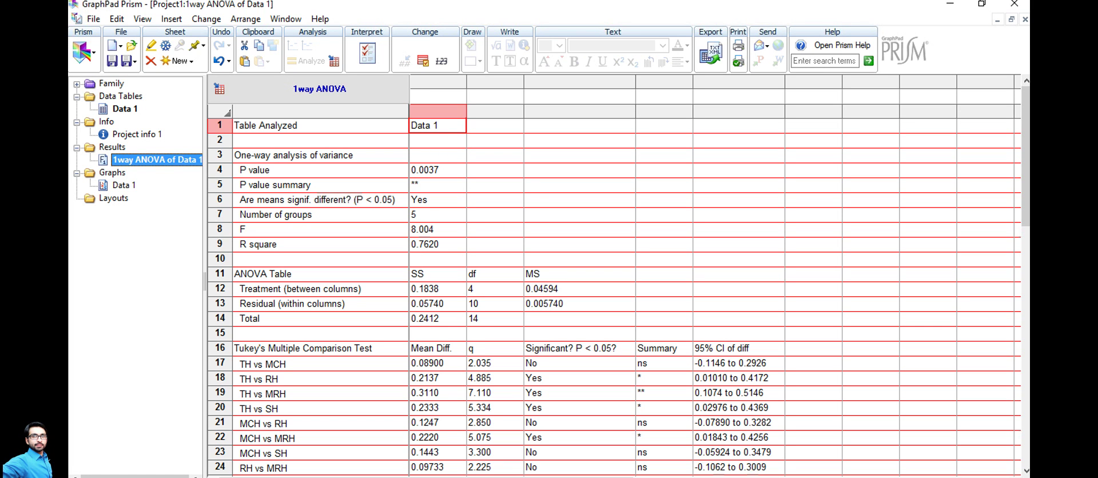
- Examine the ANOVA results, including F, R square and Tukey's multiple comparisons, and return to the Data 1 graph
left_click_drag(320, 200, 320, 229)
left_click(320, 229)
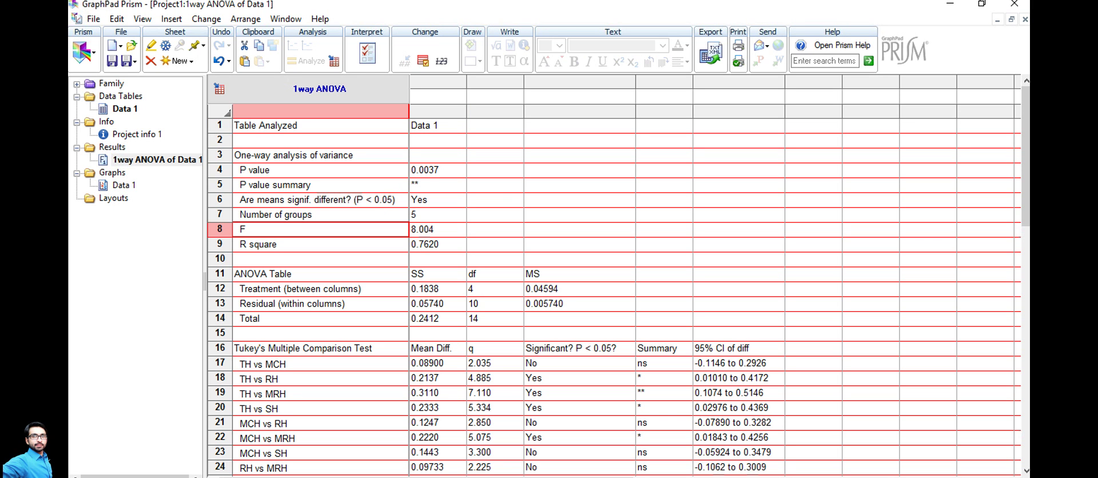
left_click(320, 244)
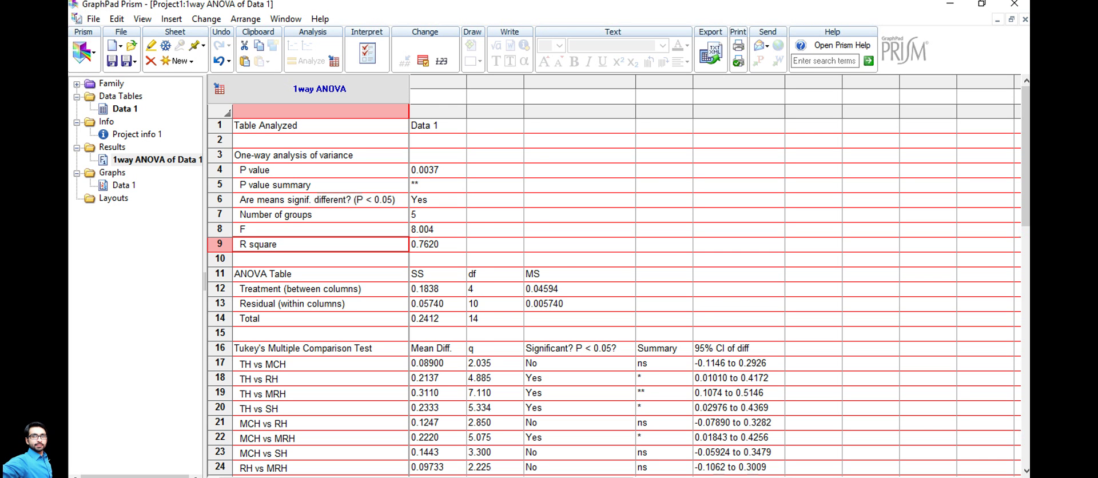
scroll(615, 274, "down", 3)
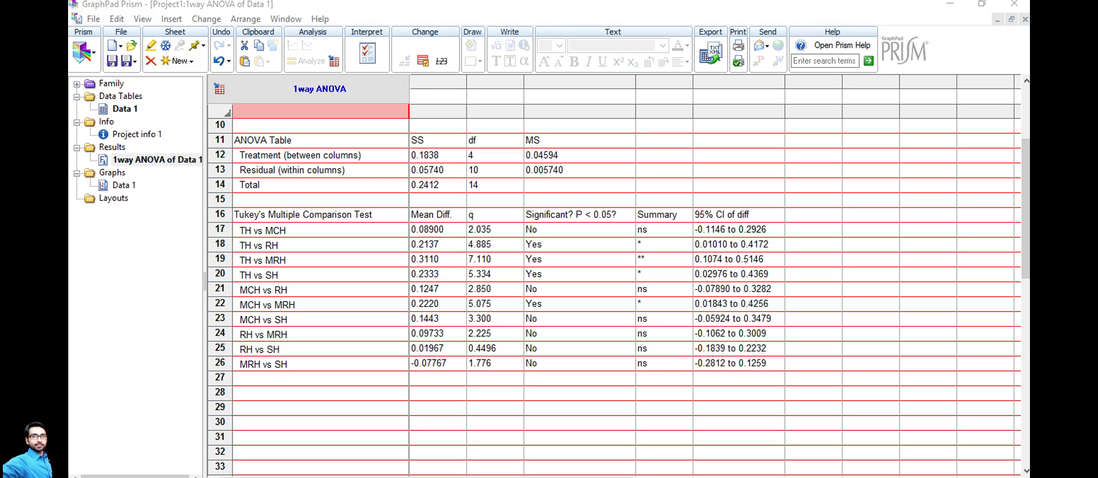
left_click(124, 185)
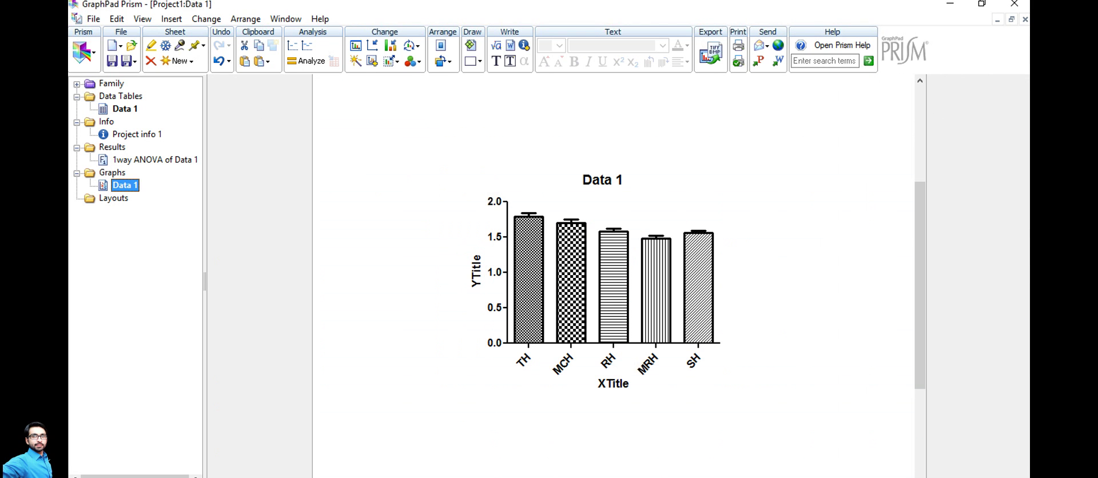
left_click(124, 185)
key("Escape")
right_click(493, 271)
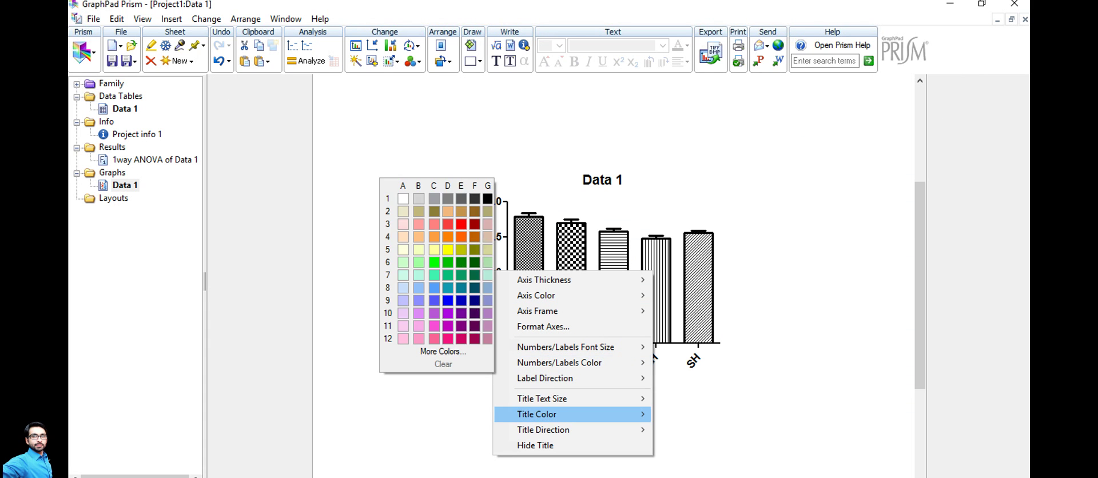
mouse_move(542, 398)
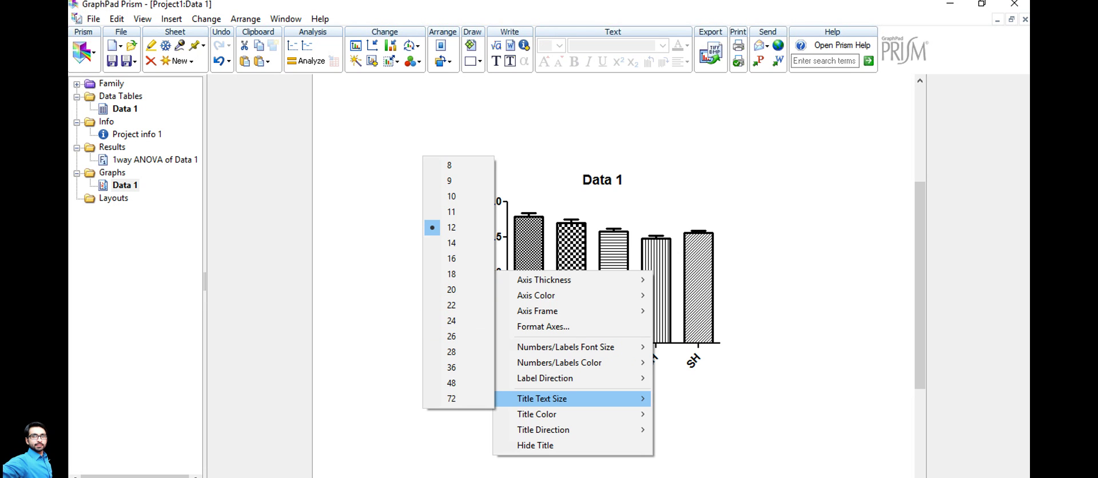
key("Escape")
- Resize the Data 1 graph to the Larger size
right_click(835, 156)
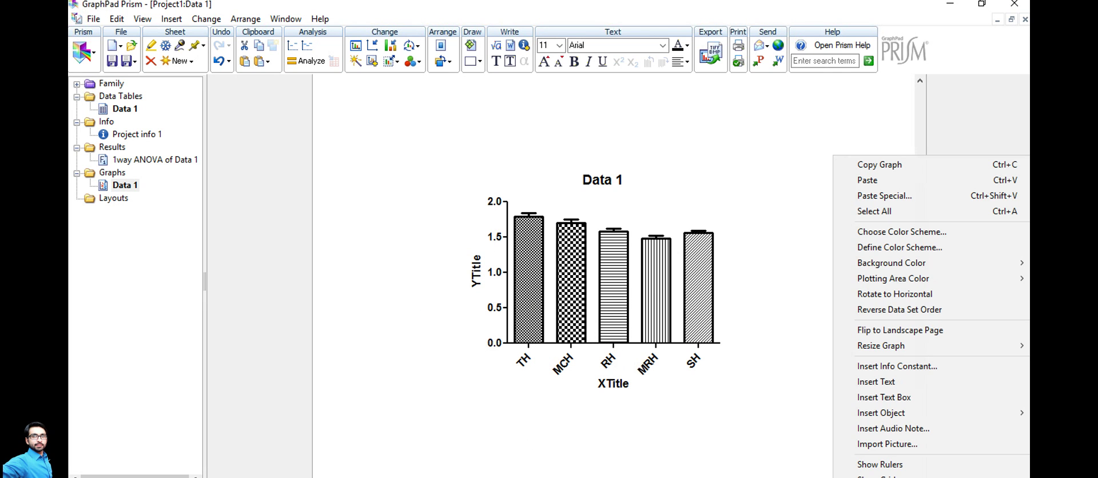
mouse_move(892, 345)
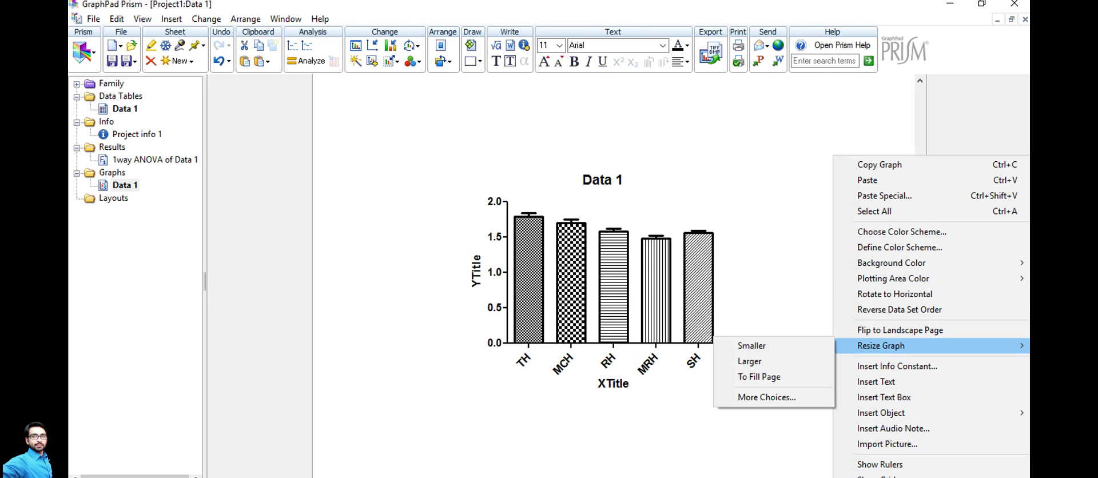
left_click(749, 361)
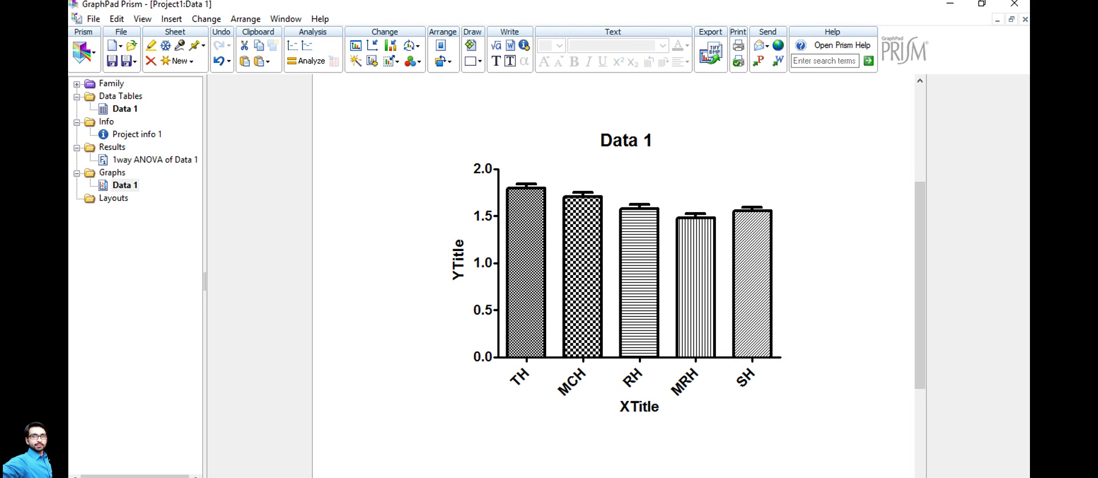
- Remove the title text above the bar graph
left_click(622, 140)
left_click(622, 140)
key("ctrl+a")
type("HAHS")
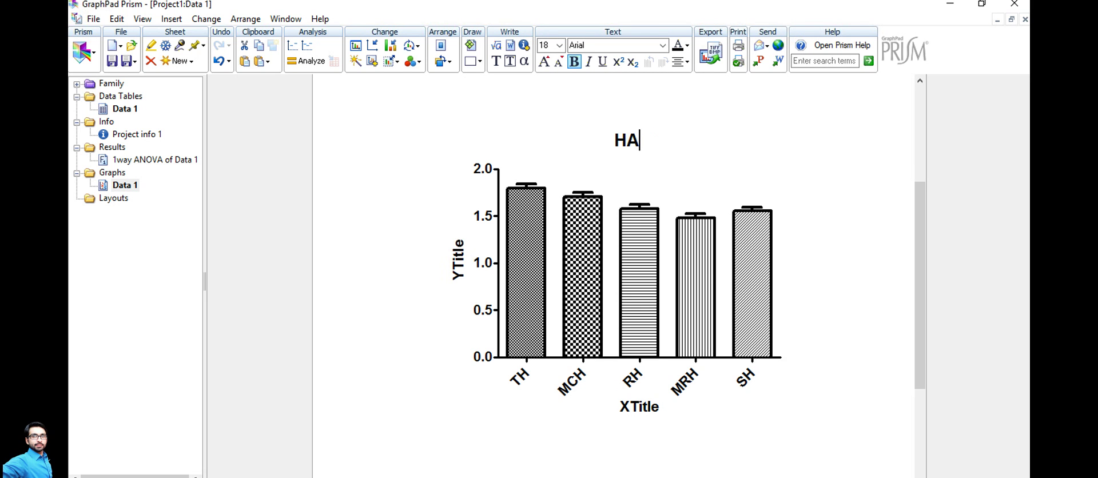
left_click(615, 140)
type("S")
key("ctrl+a")
key("BackSpace")
left_click(458, 259)
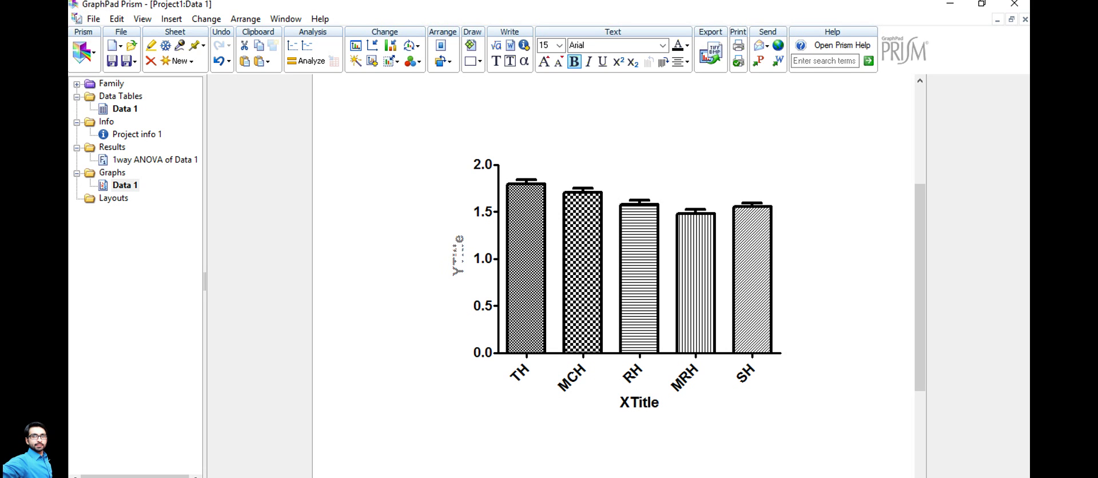
key("Escape")
left_click(639, 402)
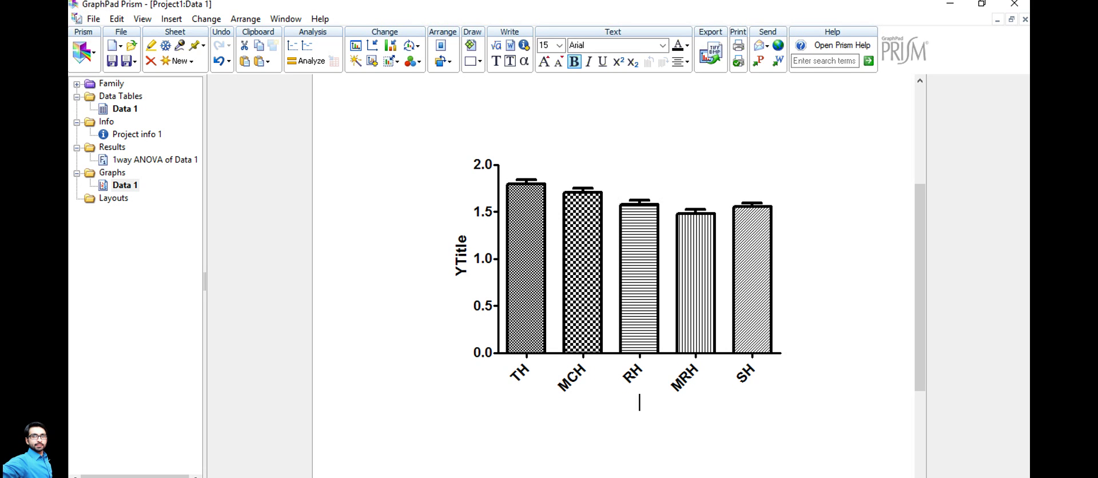
key("Escape")
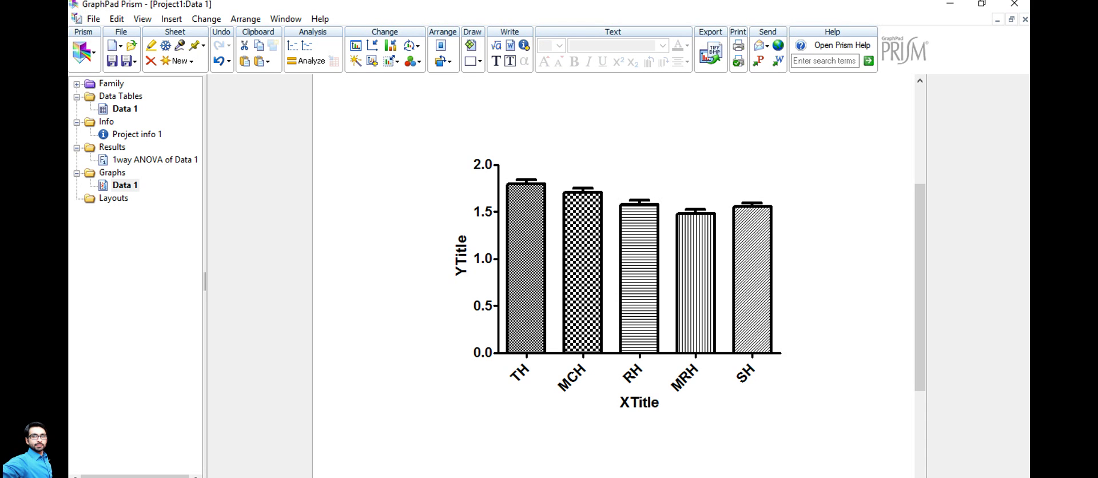
- Review the axis formatting options for the X axis, Y axes, titles and fonts, and frame and origin without changing them
right_click(750, 369)
mouse_move(800, 342)
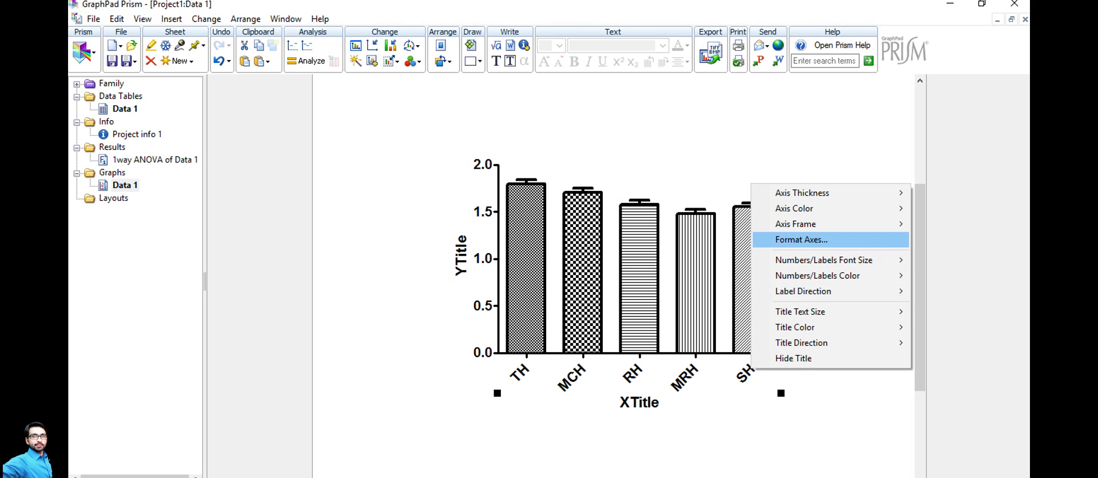
left_click(800, 240)
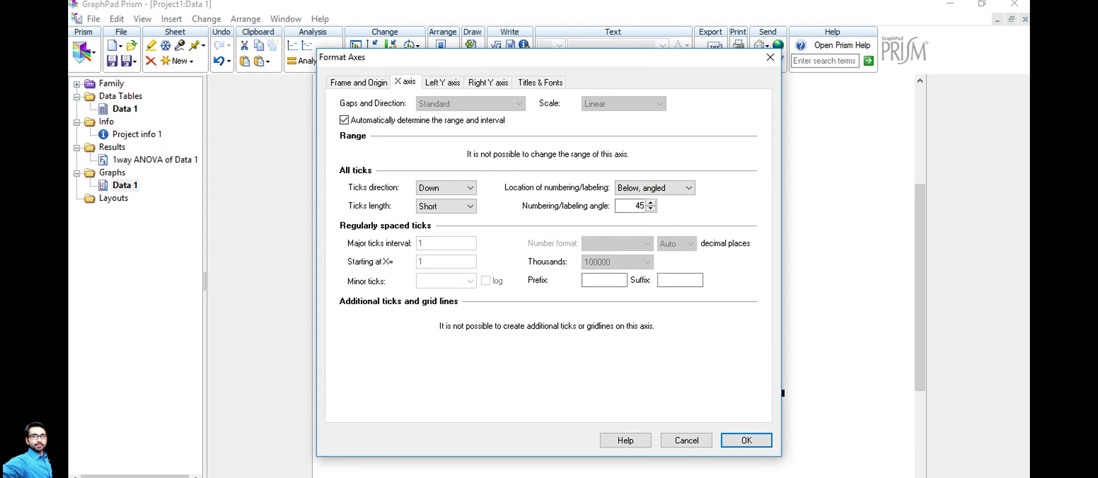
left_click(442, 82)
left_click(488, 82)
left_click(541, 82)
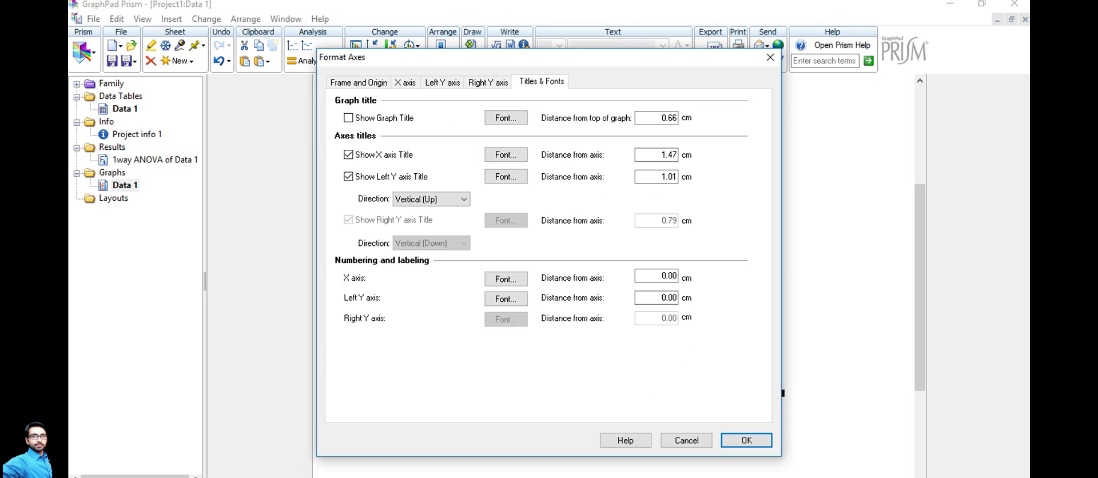
left_click(359, 83)
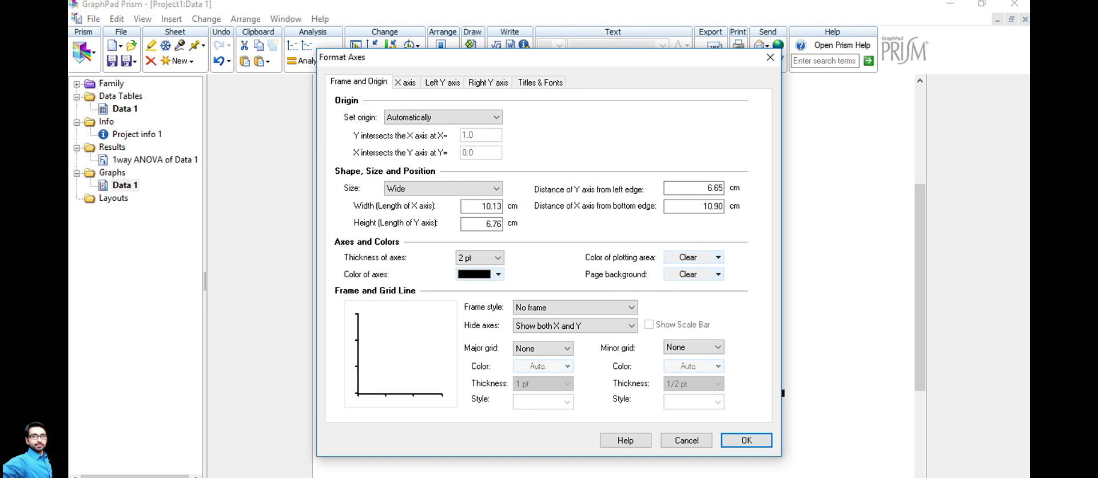
left_click(770, 57)
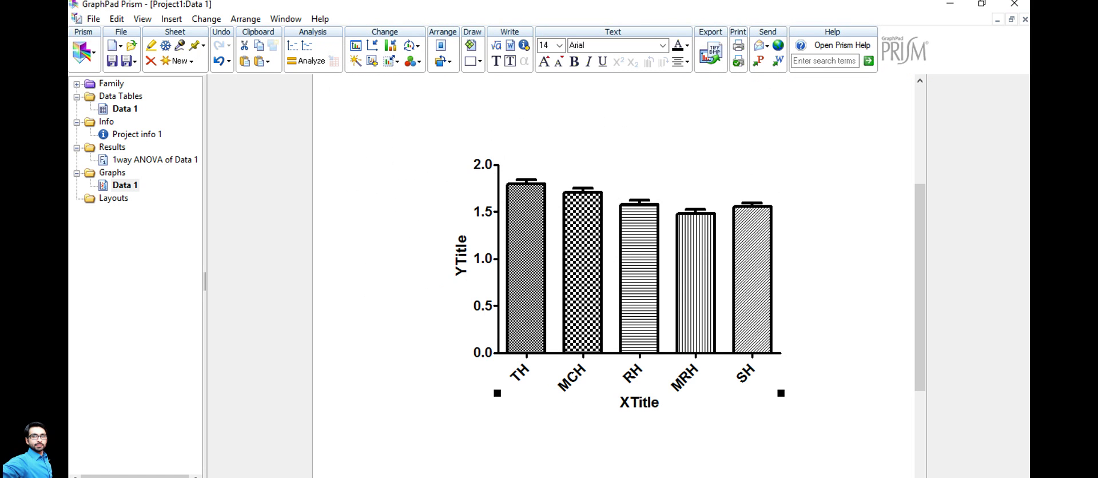
- Change the SH bar's pattern, border and error bar color to orange
mouse_move(511, 240)
double_click(752, 275)
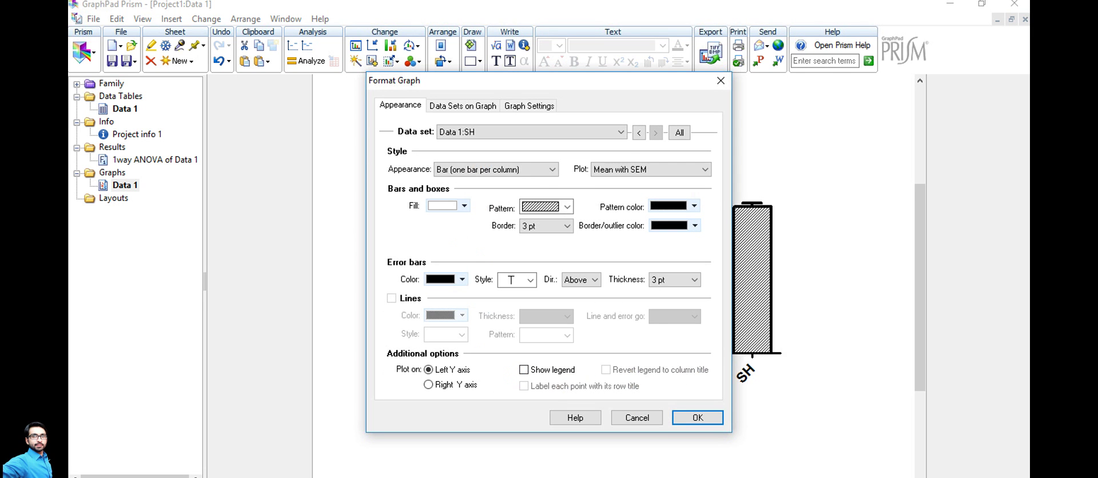
left_click(693, 206)
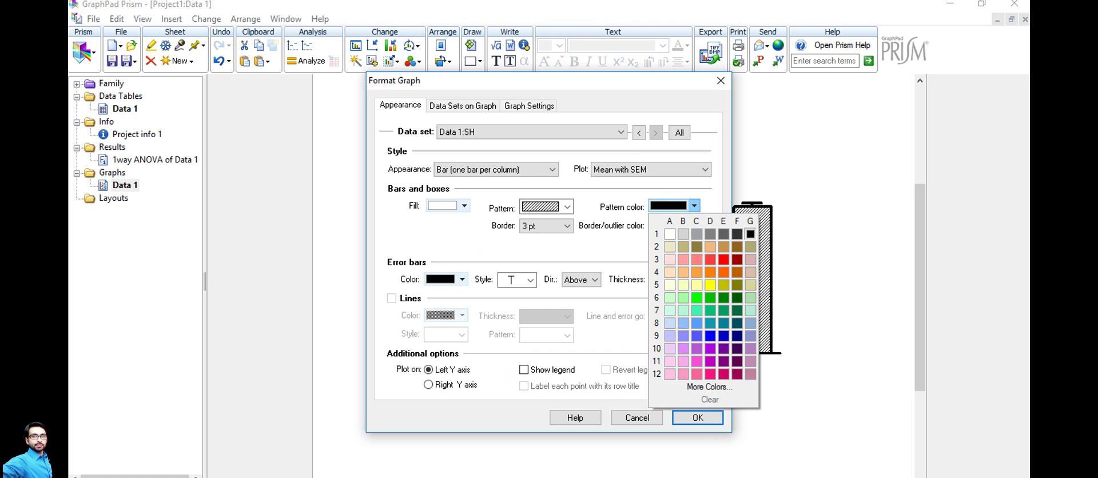
left_click(696, 273)
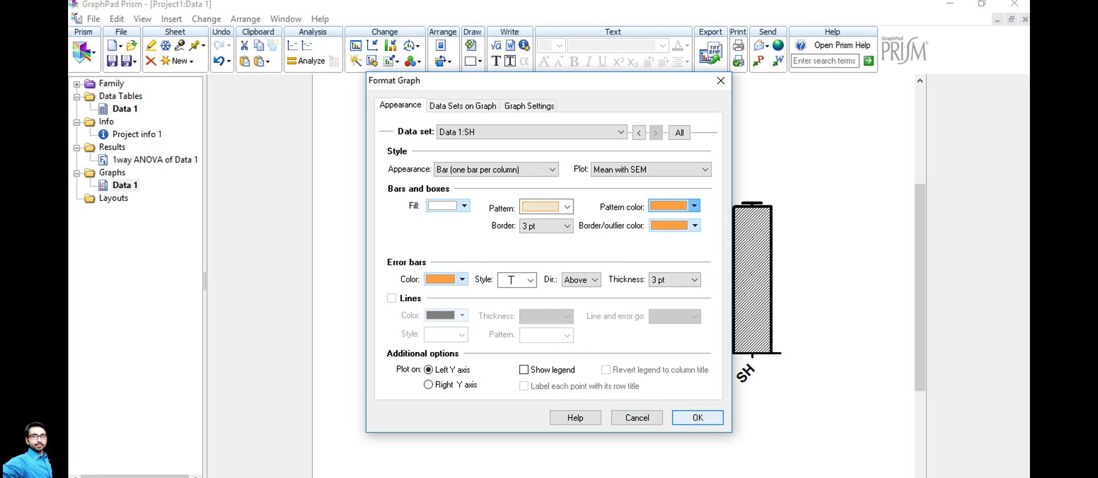
left_click(698, 418)
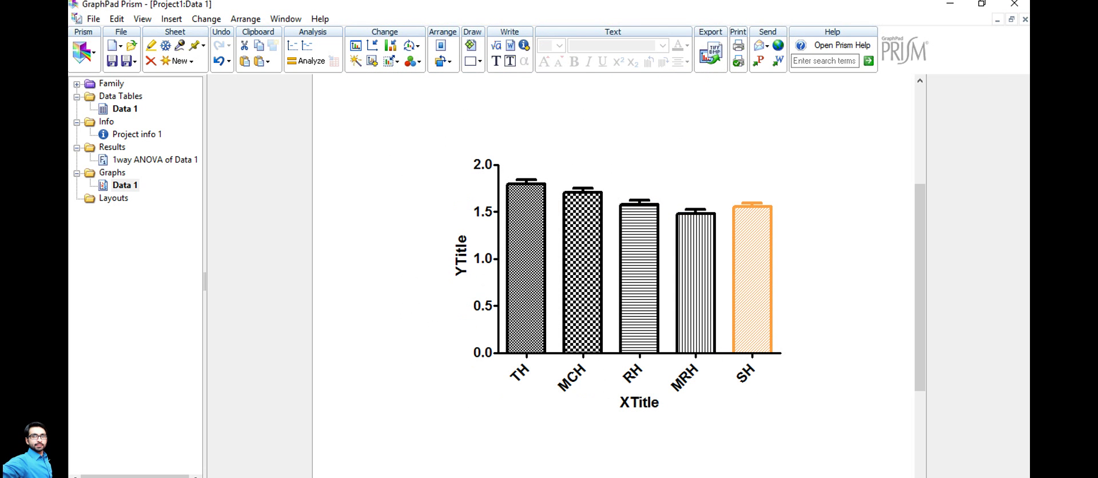
- Change the MCH bar's pattern, border and error bar color to pink
double_click(582, 274)
left_click(694, 206)
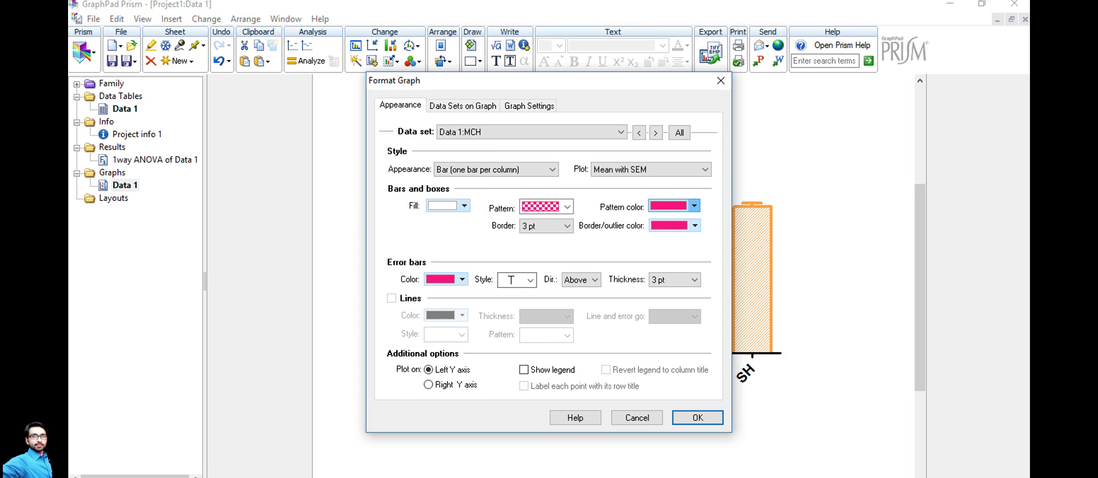
left_click(697, 418)
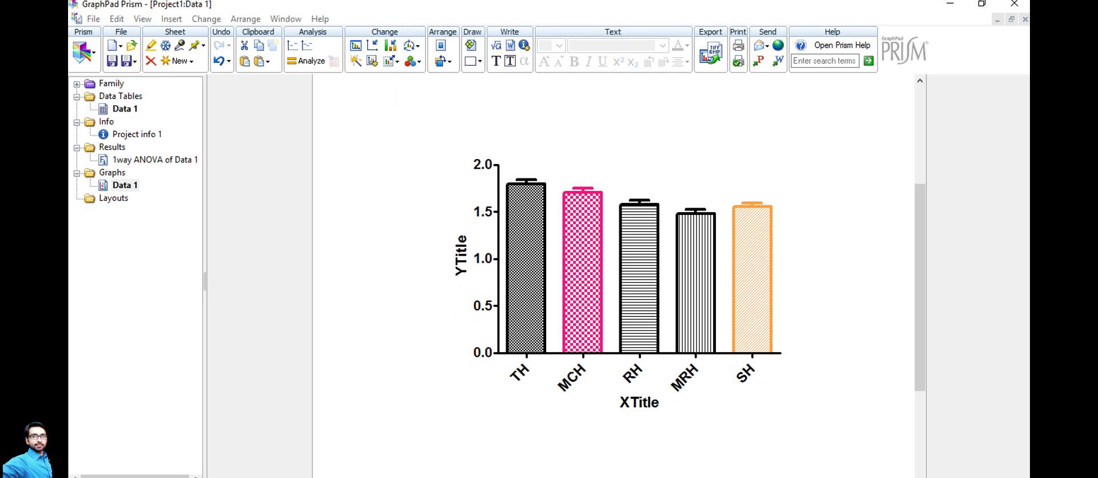
- Set the border thickness of the TH bar to 4 pt
double_click(526, 189)
left_click(546, 226)
left_click(543, 258)
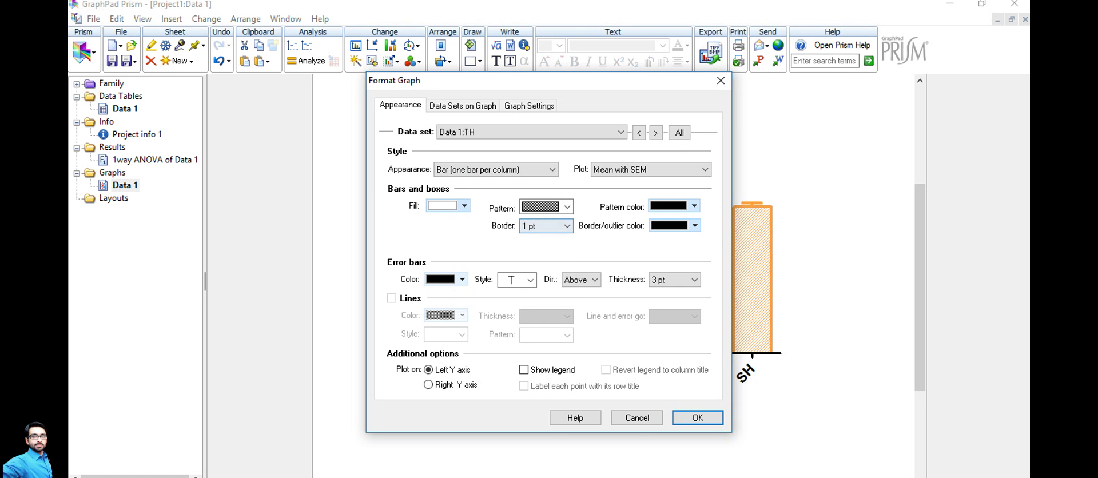
left_click(546, 226)
left_click(543, 285)
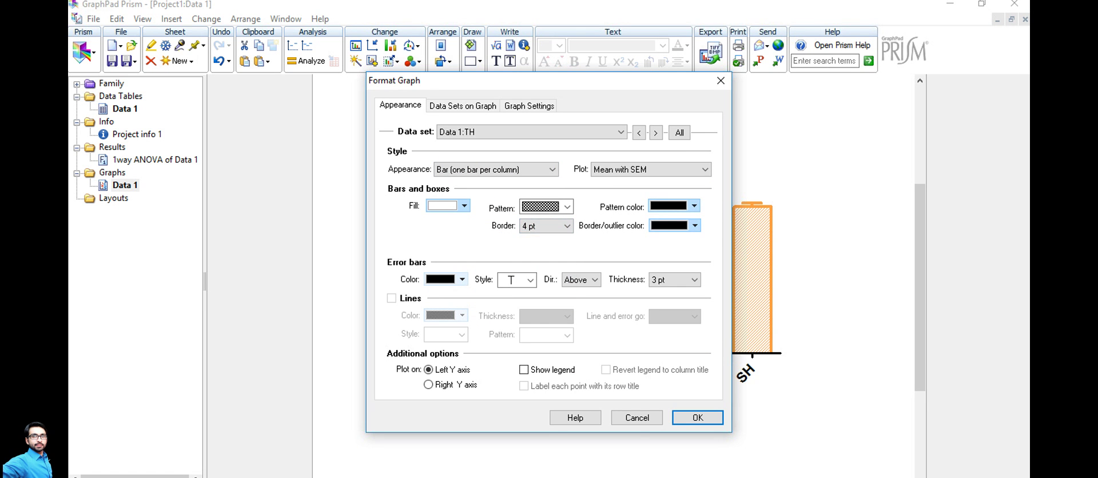
key("Return")
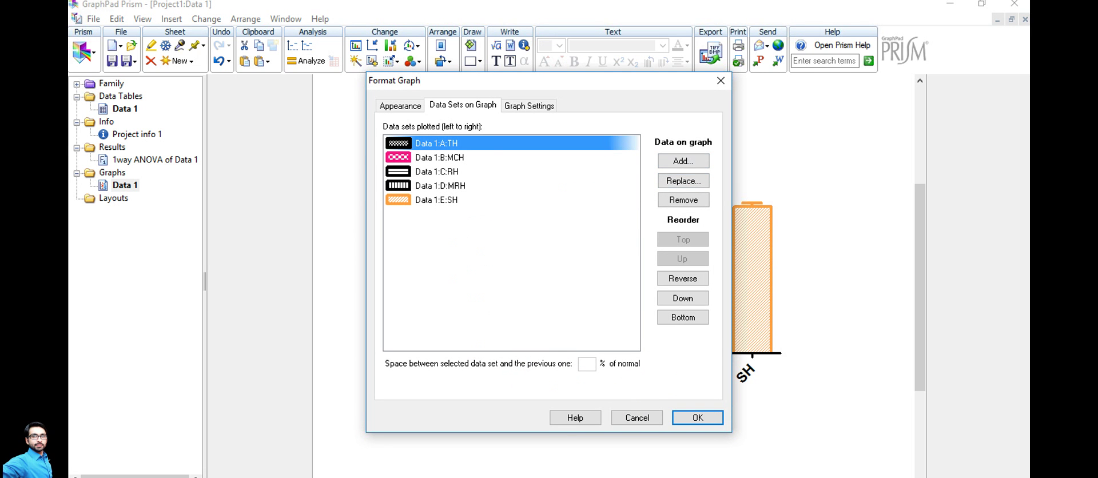
- Reorder the plotted data sets so that MRH comes after SH
left_click(439, 157)
left_click(441, 185)
left_click(682, 298)
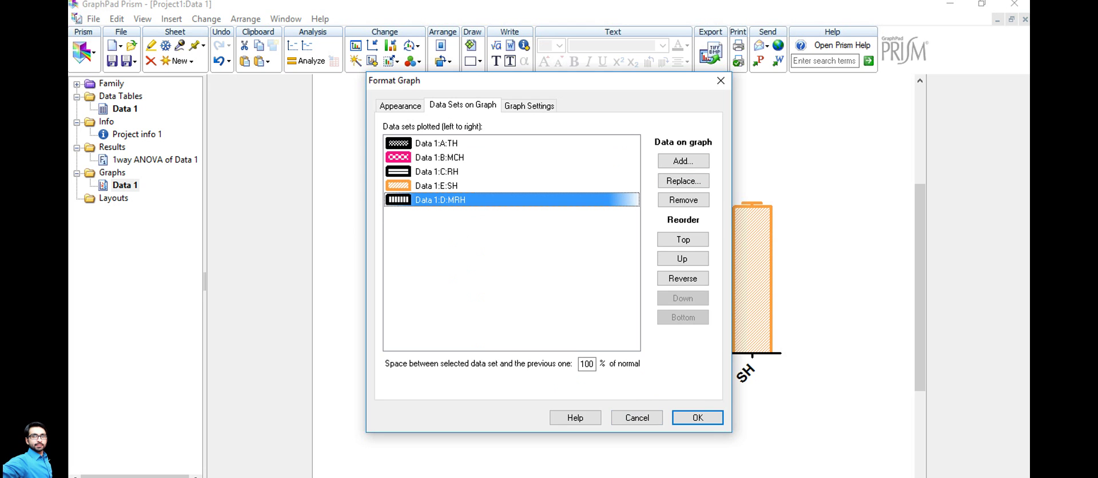
left_click(697, 418)
- Try black as the graph's plotting area color and undo the change
right_click(727, 386)
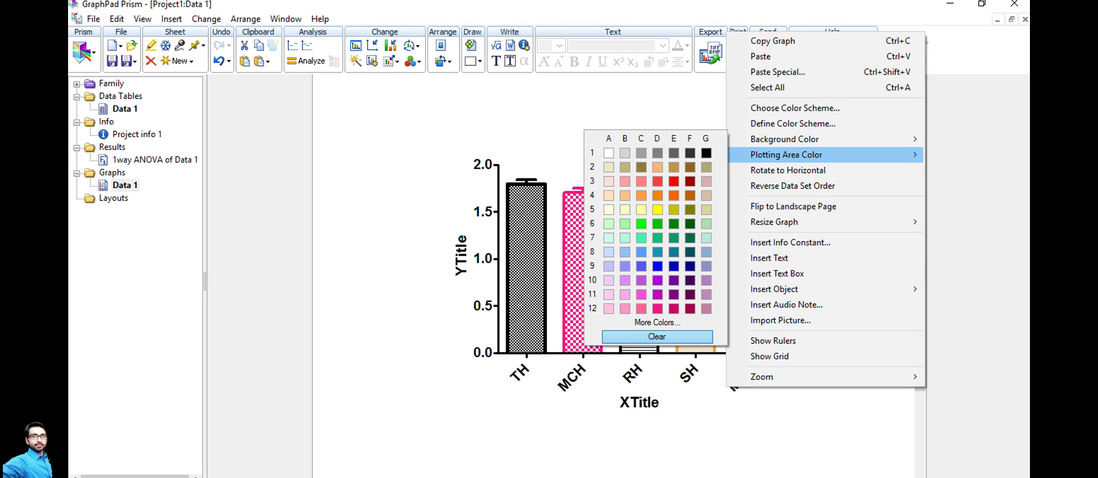
left_click(707, 152)
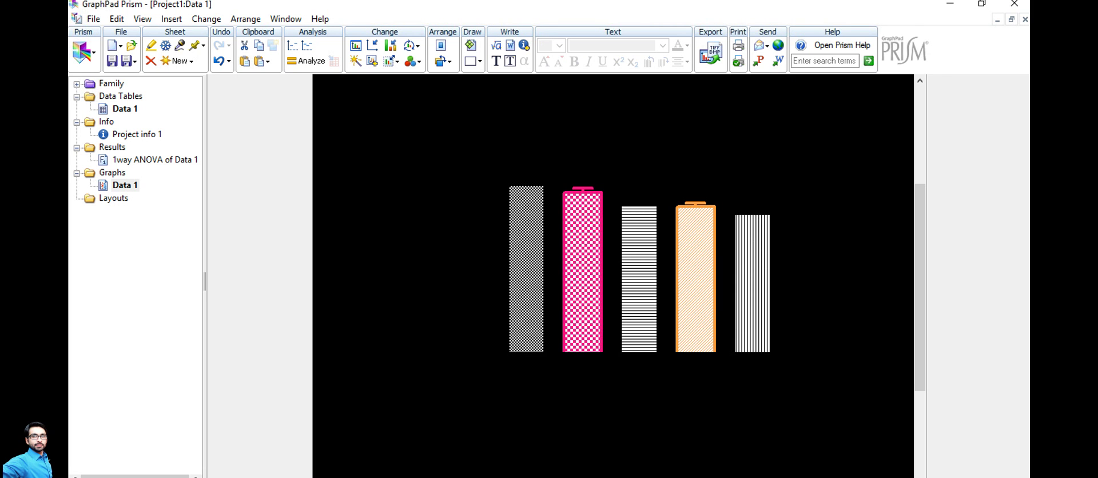
key("ctrl+z")
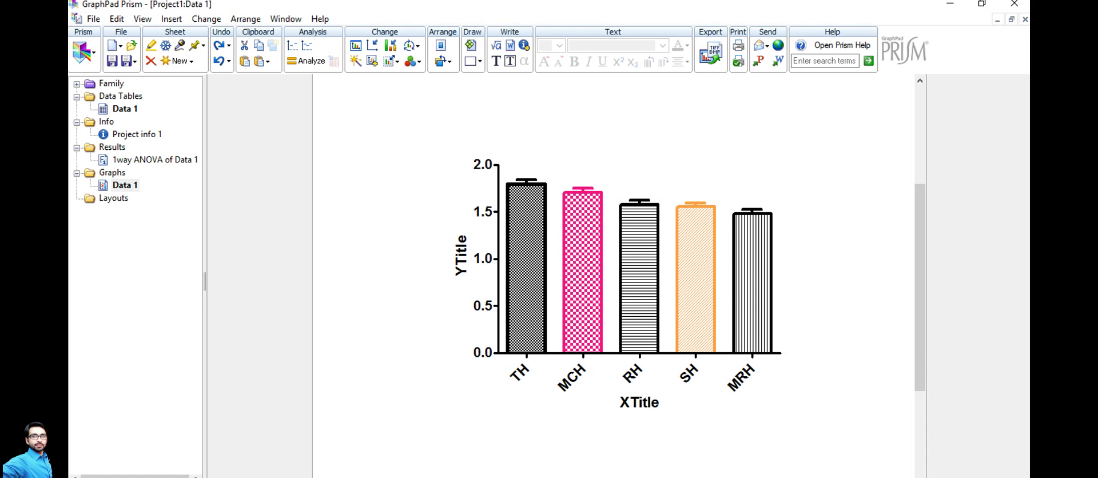
- Try rotating the bar graph to horizontal and undo the rotation
right_click(746, 155)
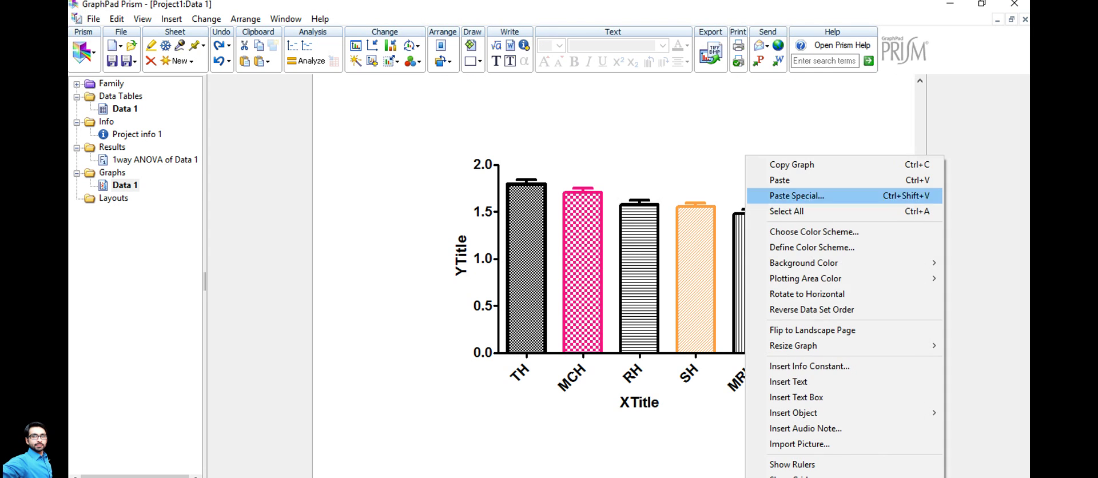
mouse_move(840, 279)
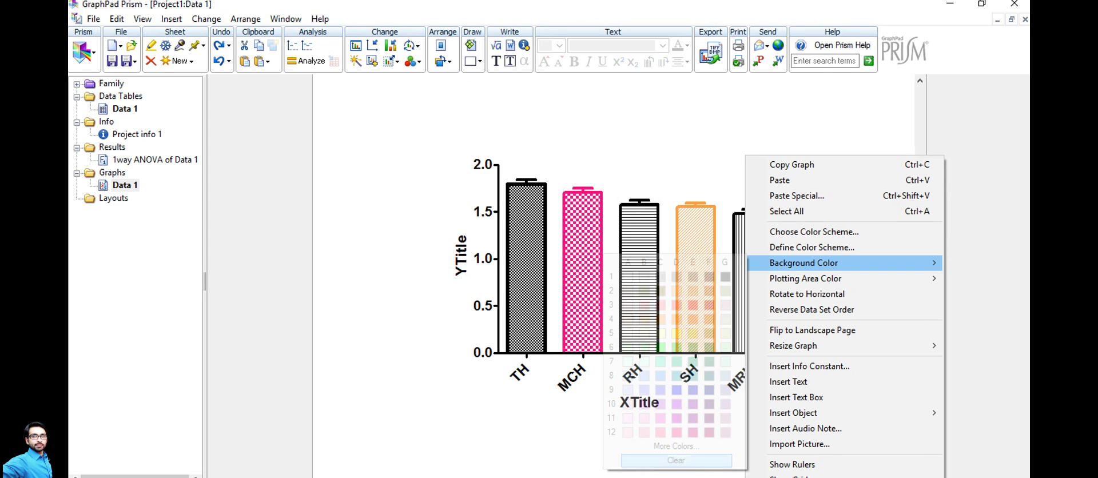
left_click(806, 294)
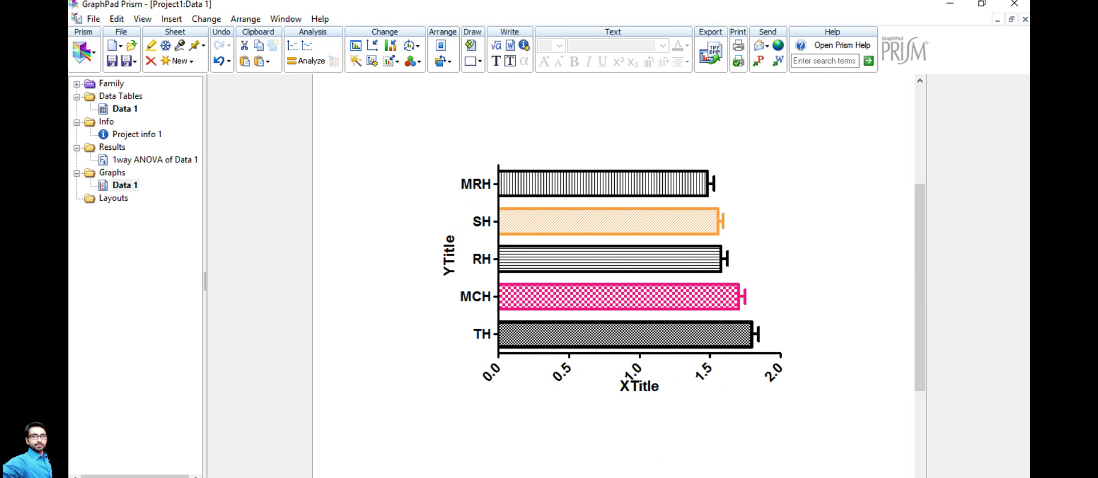
key("ctrl+z")
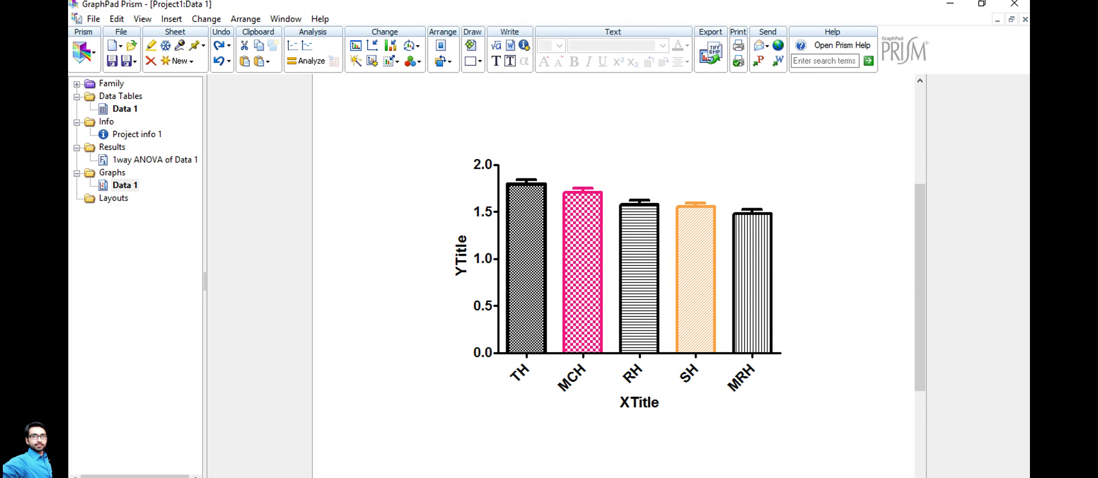
- Show the grid on the graph page and write the text "SH B HS" above the bars
right_click(783, 155)
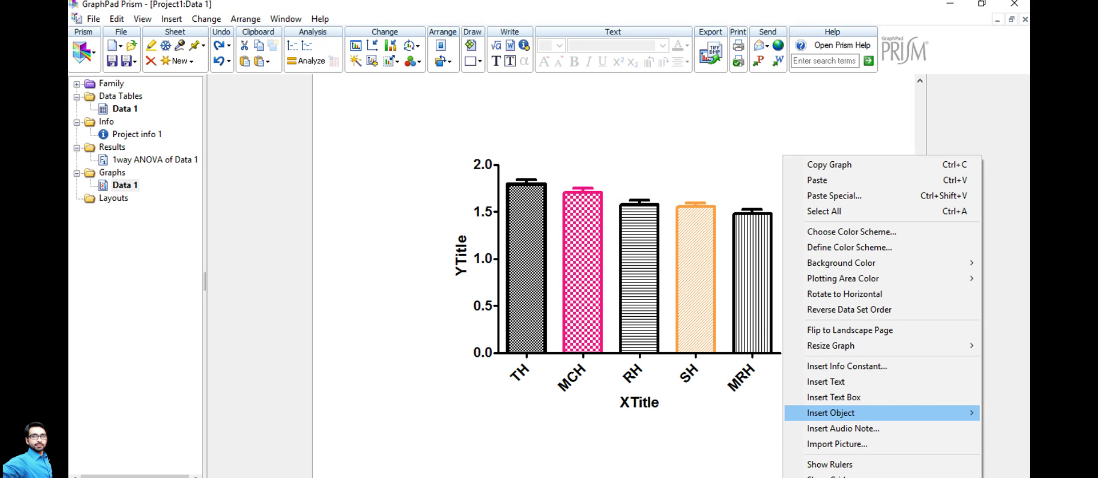
mouse_move(830, 413)
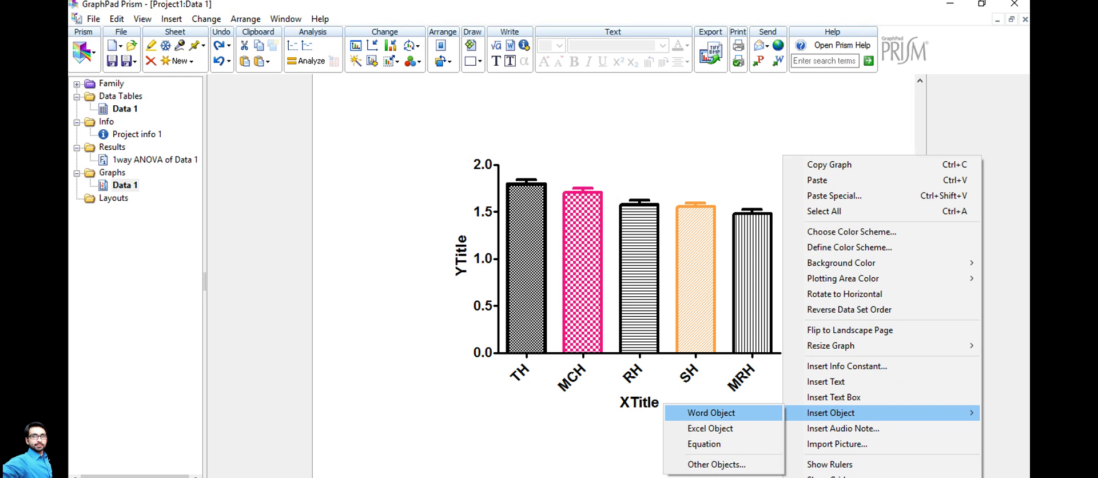
left_click(829, 476)
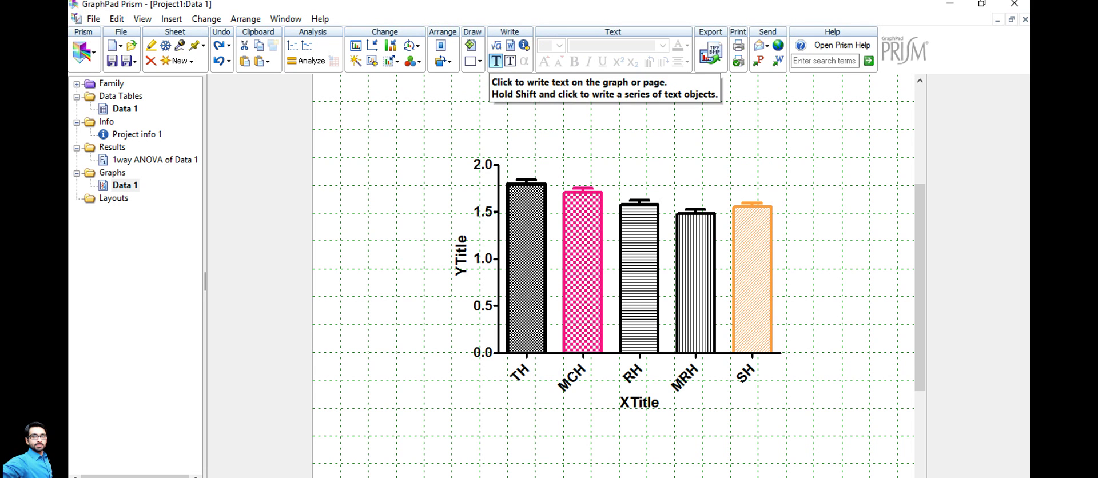
left_click(522, 127)
type("SH B HS")
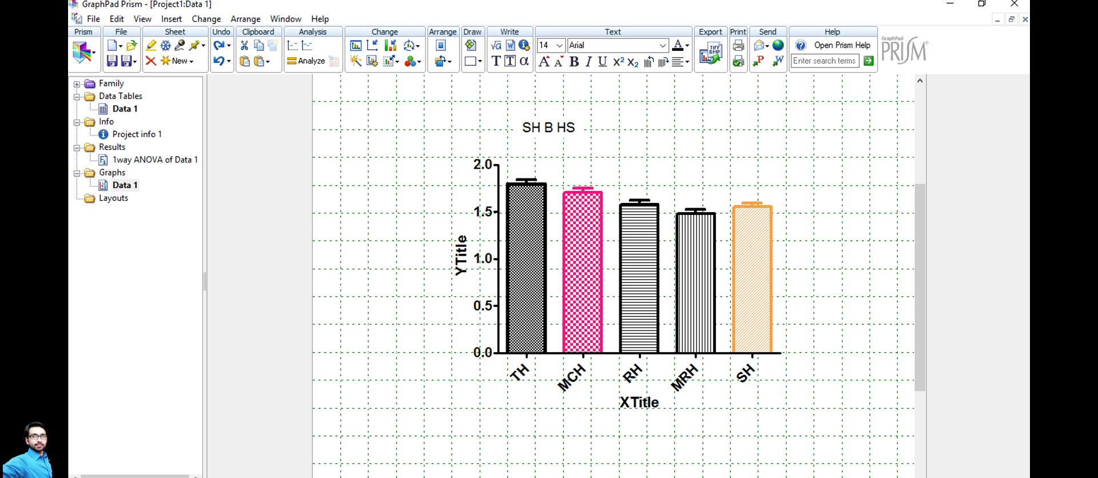
- Start exporting the graph, go through the file formats and choose TIF (Tagged Image File)
left_click(711, 55)
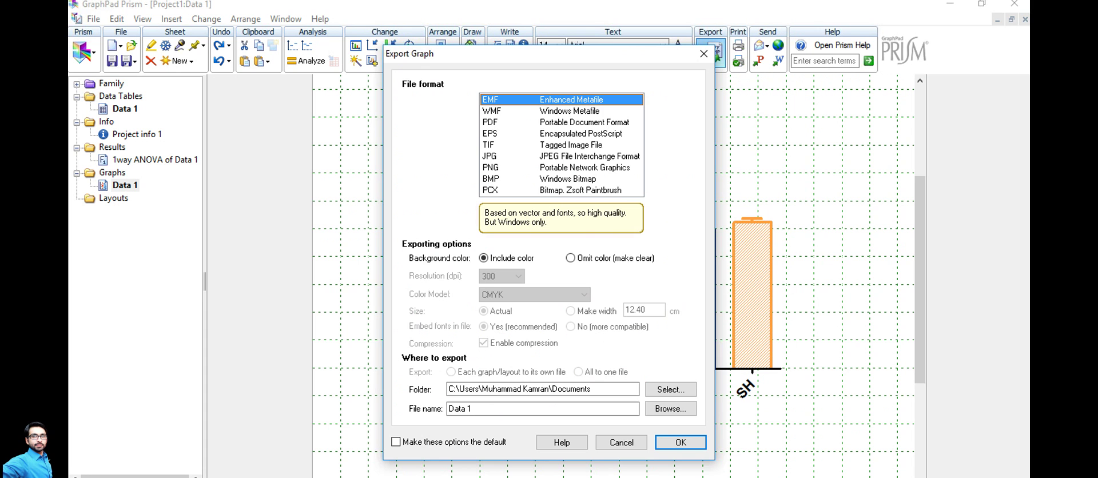
left_click(561, 111)
key("Down")
key("Down")
key("Down")
key("Down")
key("Down")
key("Down")
key("Down")
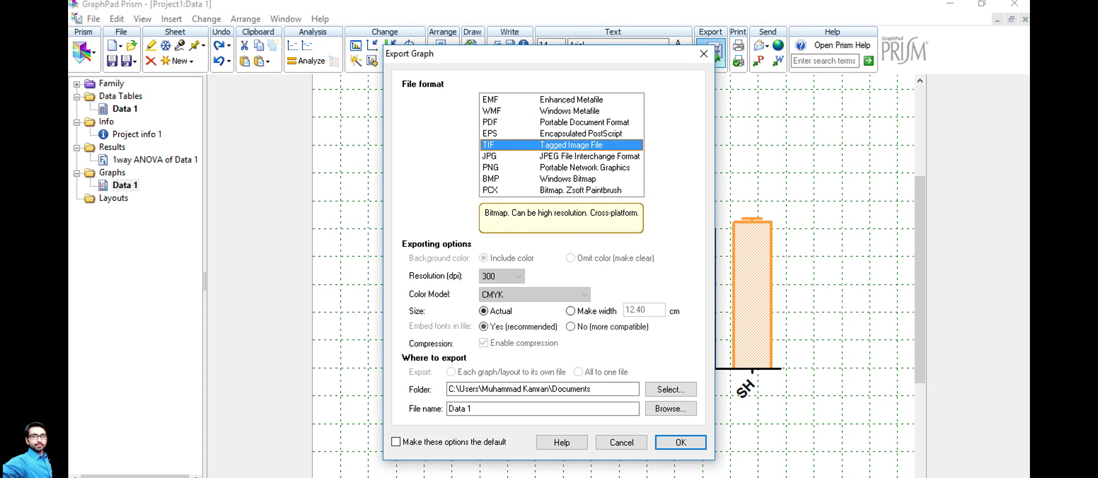
key("Up")
key("Up")
key("Up")
key("Up")
key("Up")
key("Up")
key("Up")
key("Up")
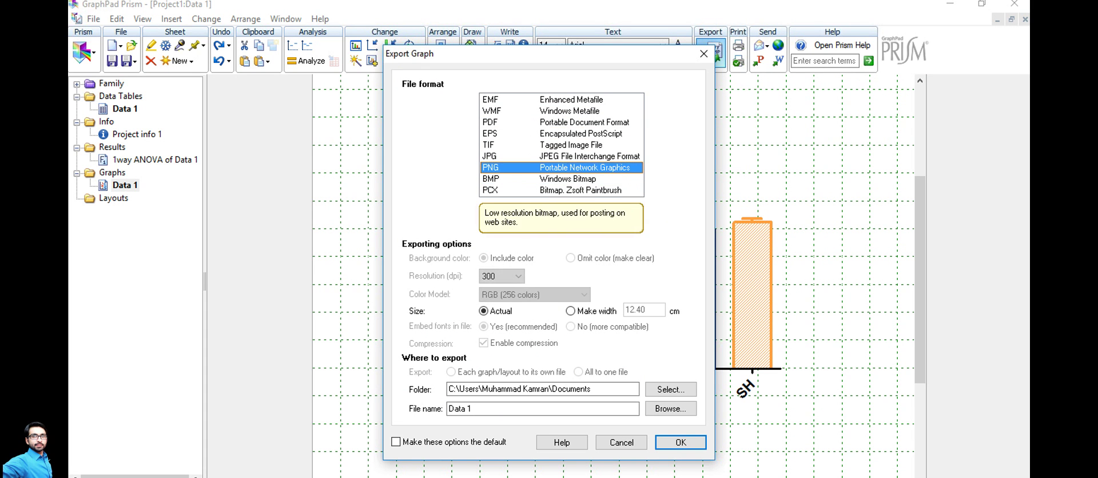
key("Down")
key("Down")
key("Down")
key("Down")
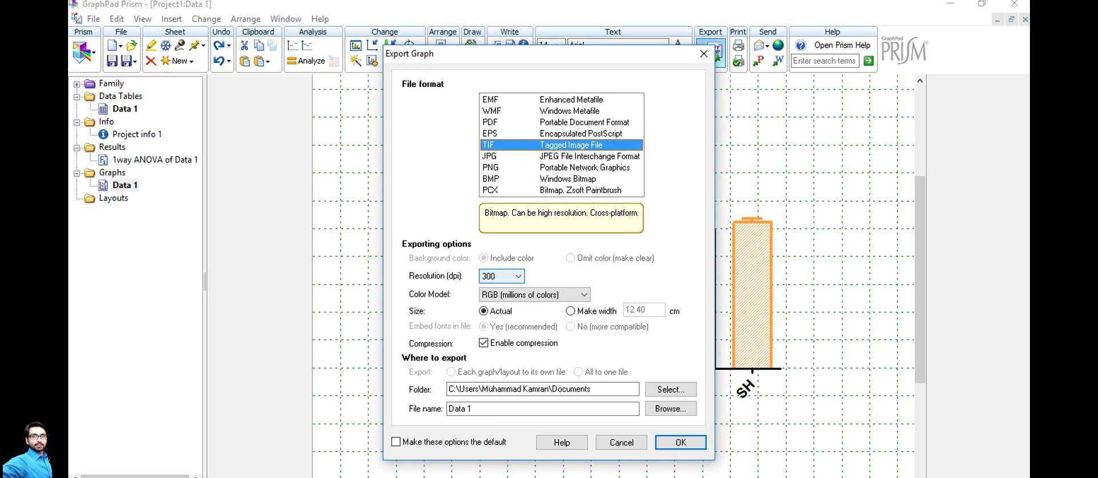
- Set the export resolution to 600 dpi and the color model to Monochrome (no gray), keeping the actual size
left_click(500, 276)
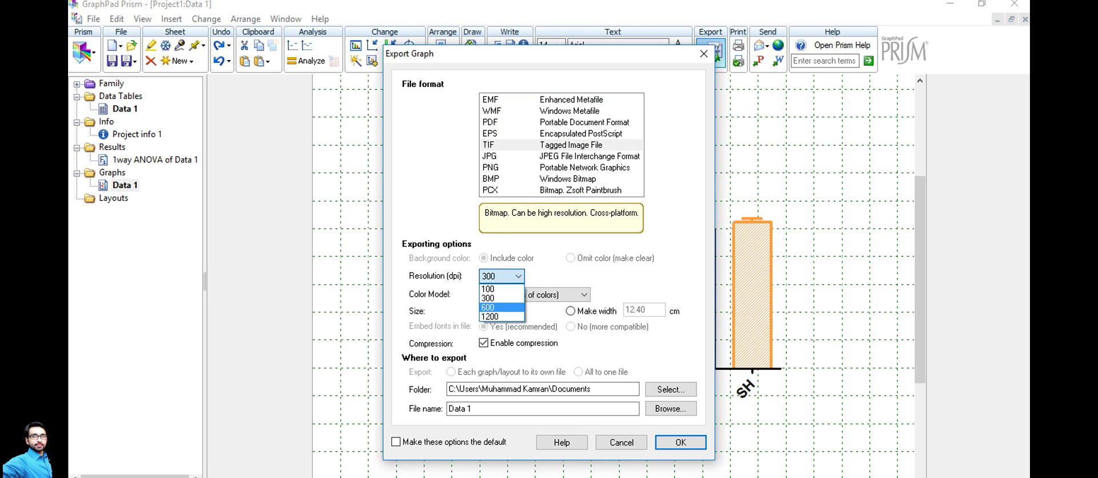
left_click(500, 307)
left_click(534, 294)
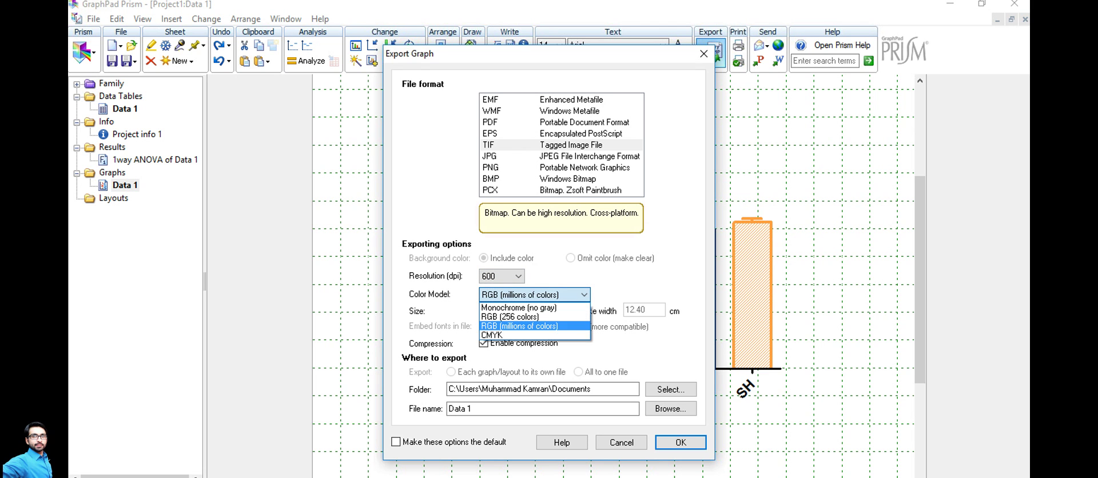
left_click(518, 307)
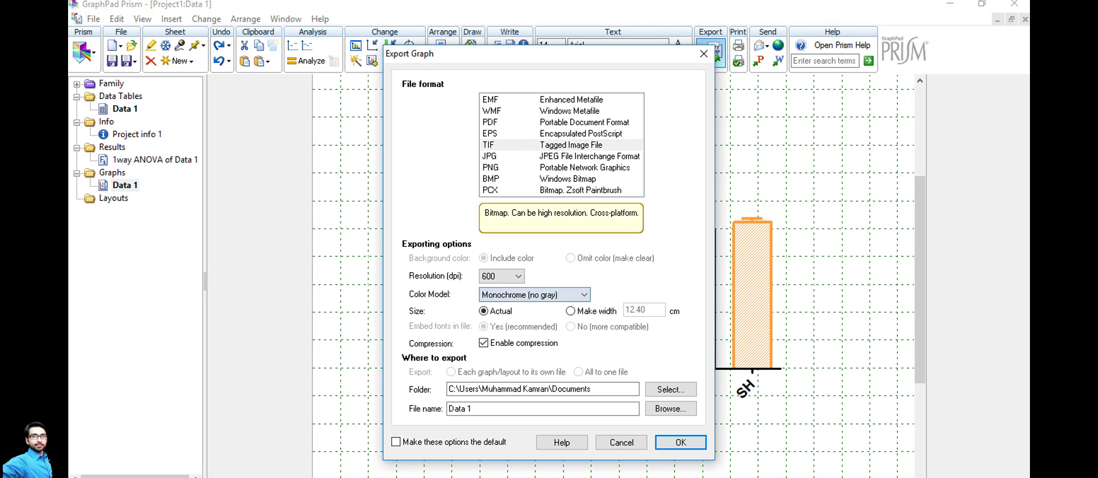
left_click(570, 311)
left_click(483, 311)
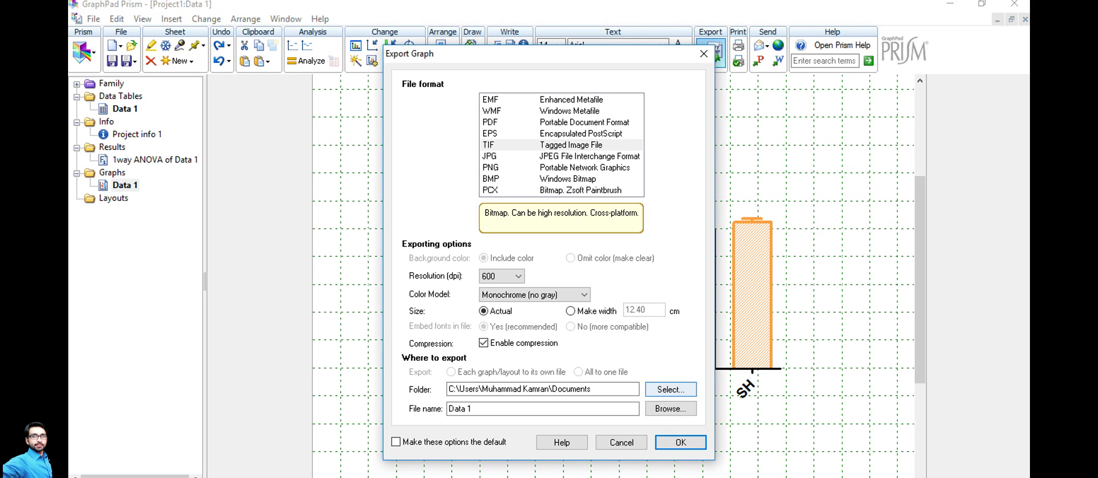
- Choose the Desktop as the destination folder and export the graph as Data 1
left_click(670, 389)
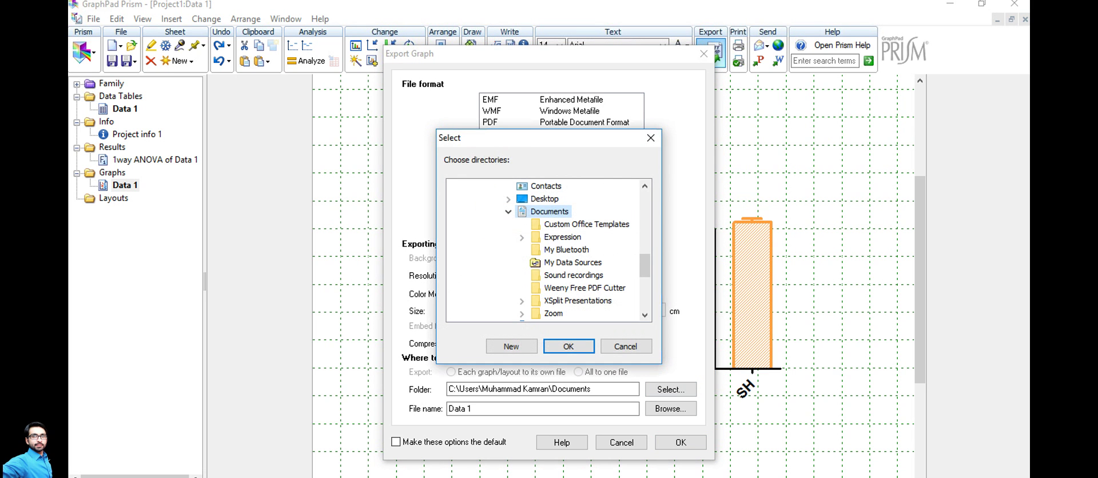
left_click(545, 186)
left_click(544, 198)
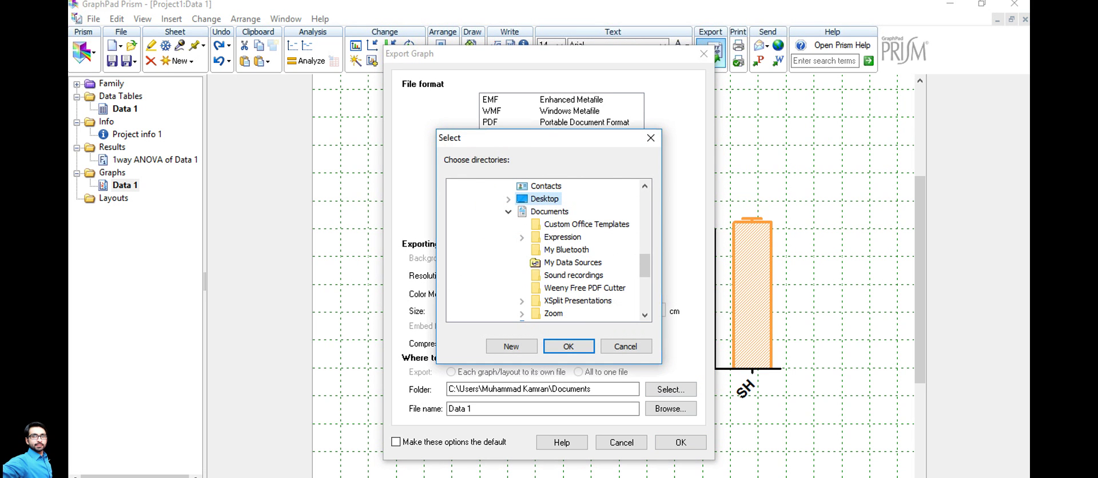
left_click(568, 347)
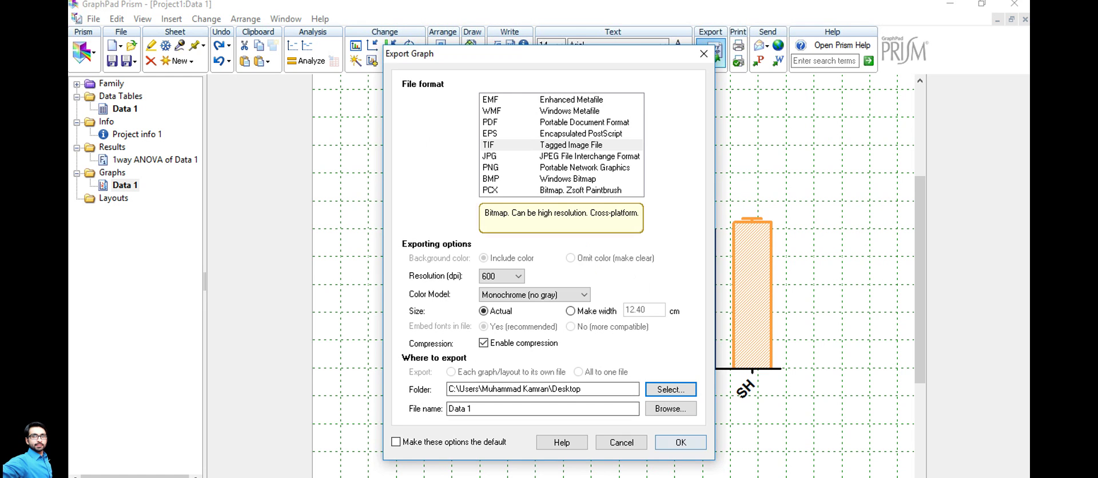
key("Return")
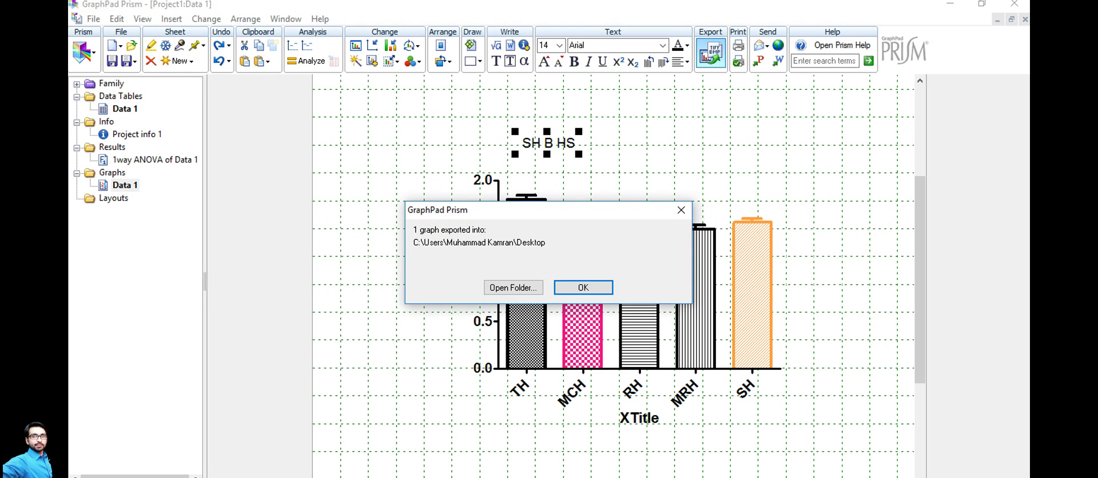
left_click(582, 287)
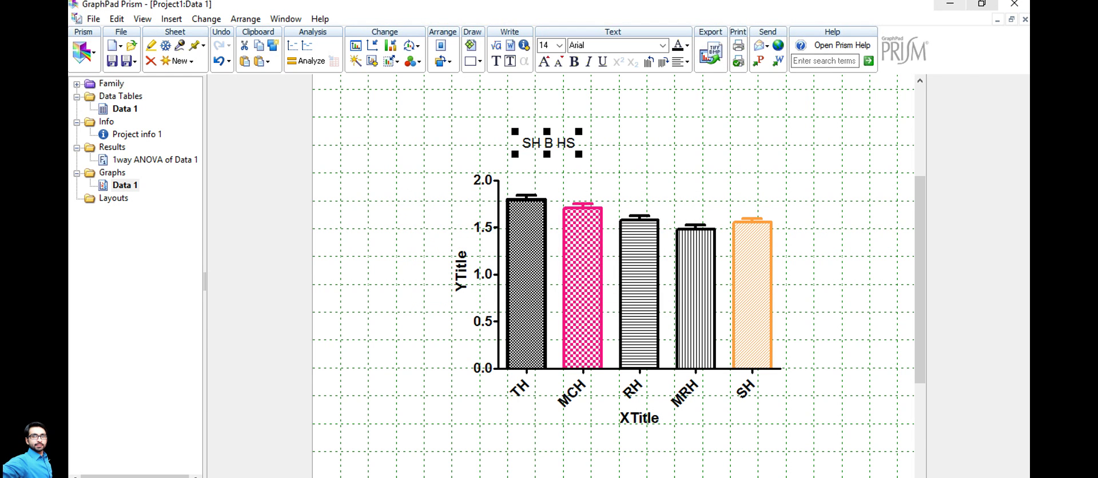
- Open the exported Data 1.tif from the desktop in Windows Photo Viewer and inspect its bar patterns up close
left_click(950, 3)
left_click(950, 5)
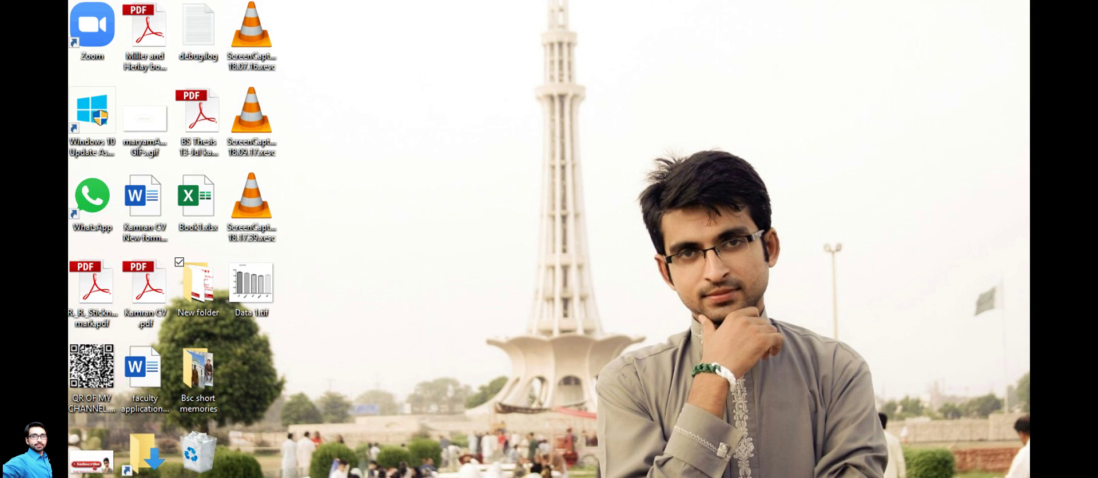
double_click(251, 285)
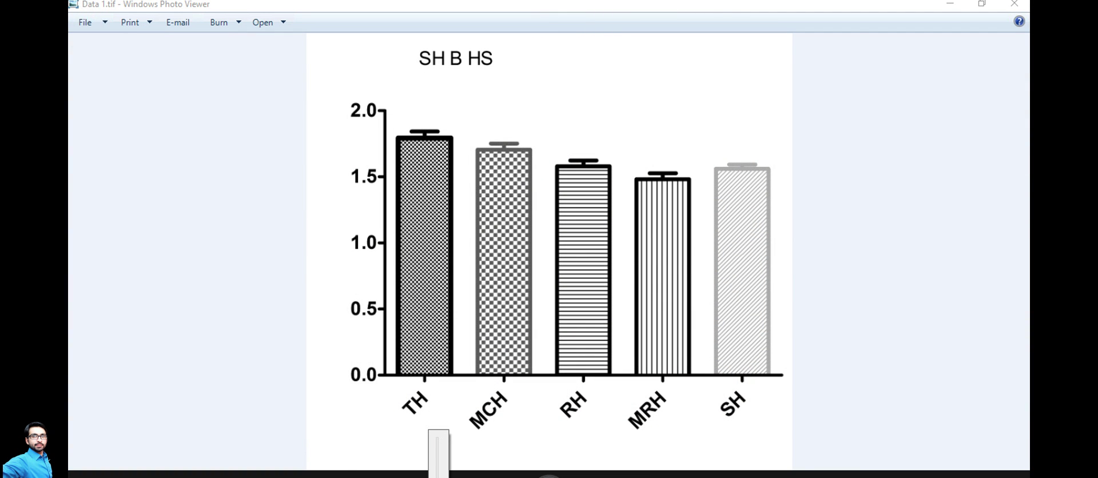
scroll(549, 252, "up", 6)
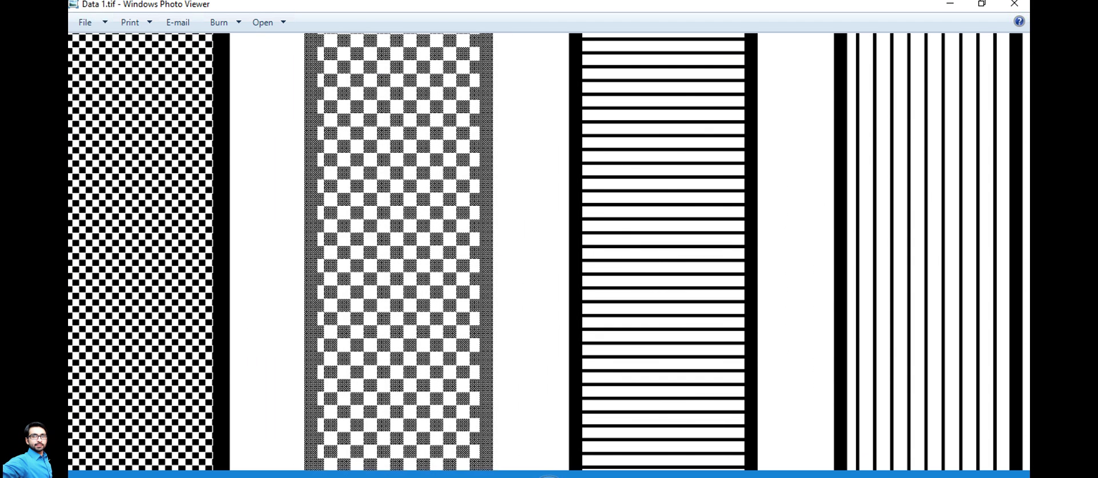
scroll(549, 252, "down", 6)
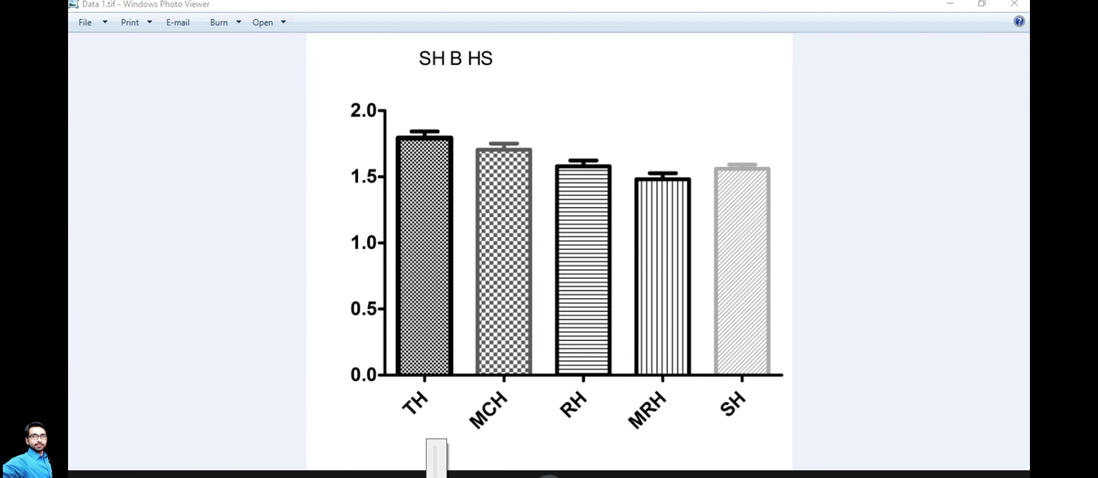